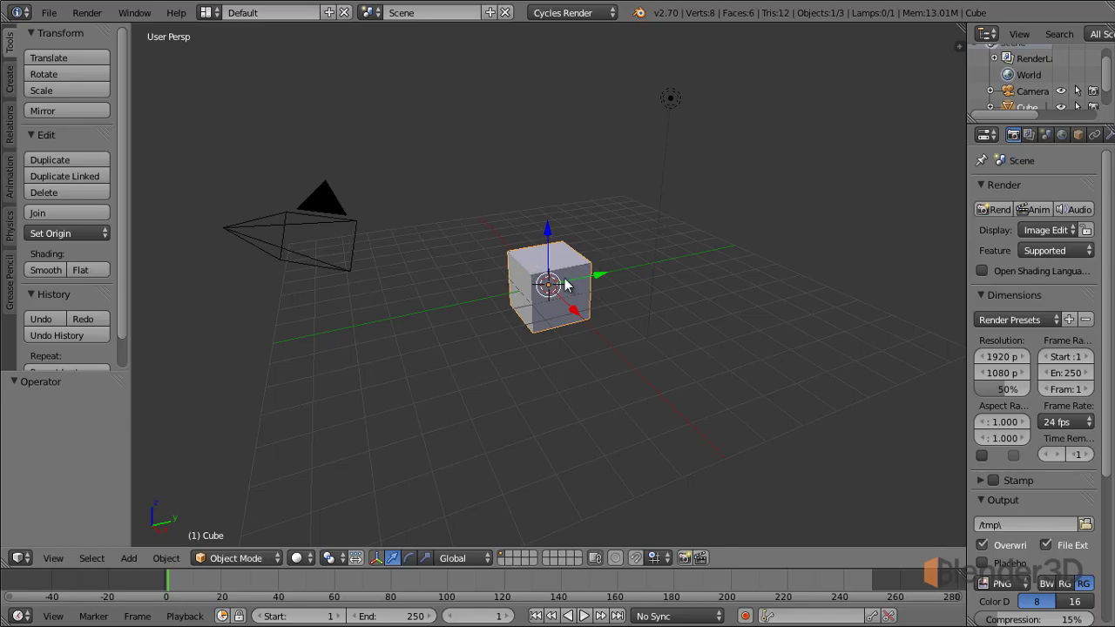
Step: Choose Compositing from the screen layout list at the top of the window
left_click(209, 12)
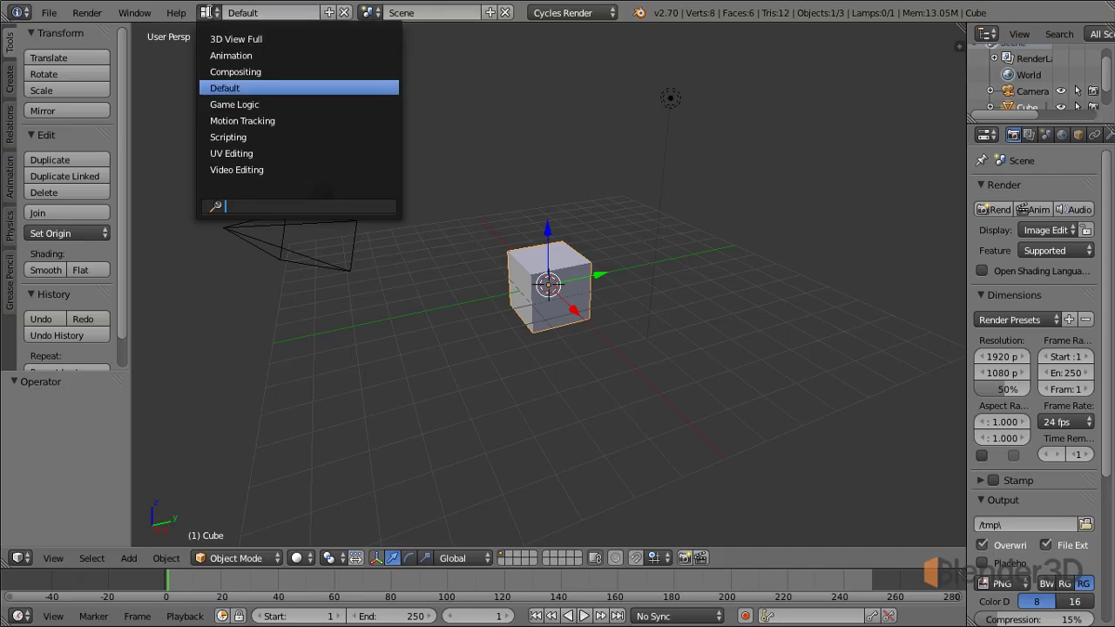
left_click(258, 71)
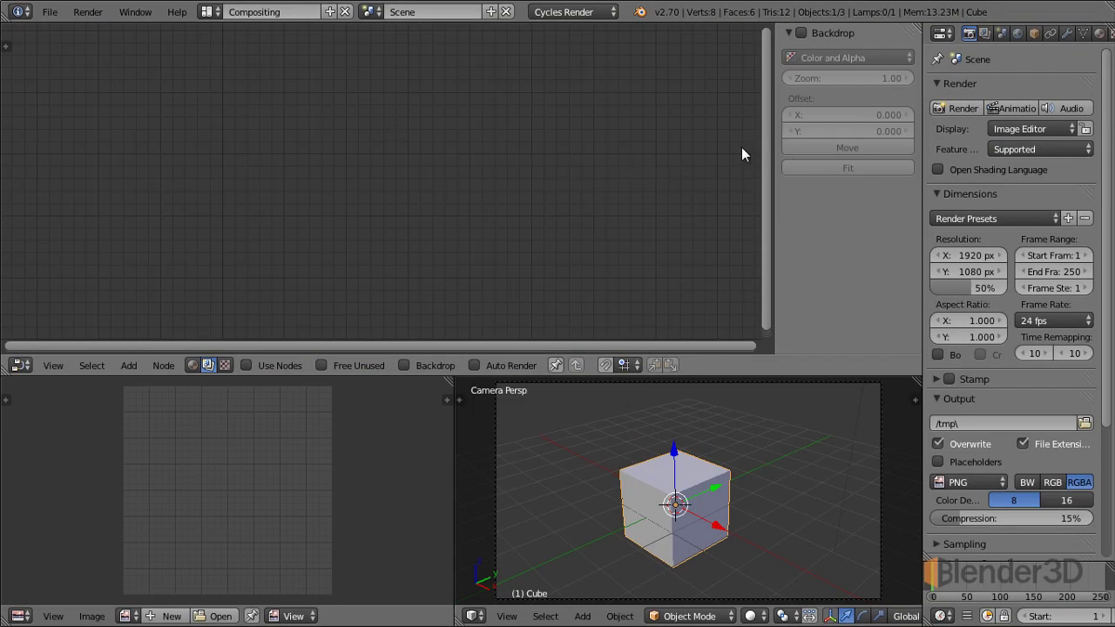
Step: Brighten the world colour to near white in the World settings
key("n")
left_click(1017, 33)
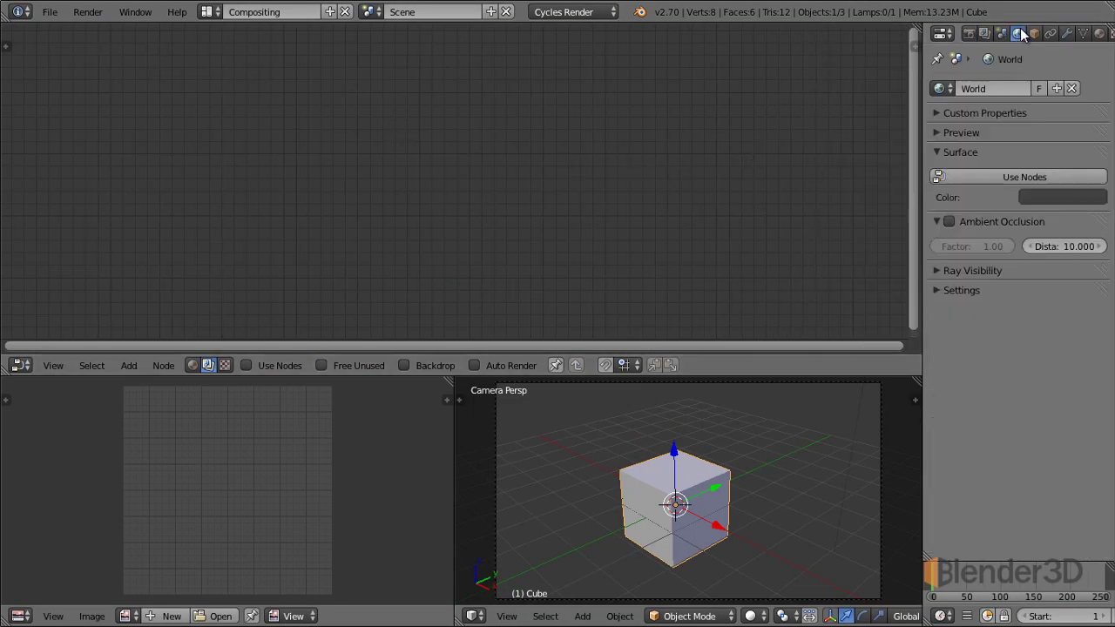
left_click(1056, 197)
left_click(1094, 249)
left_click_drag(1094, 249, 1094, 221)
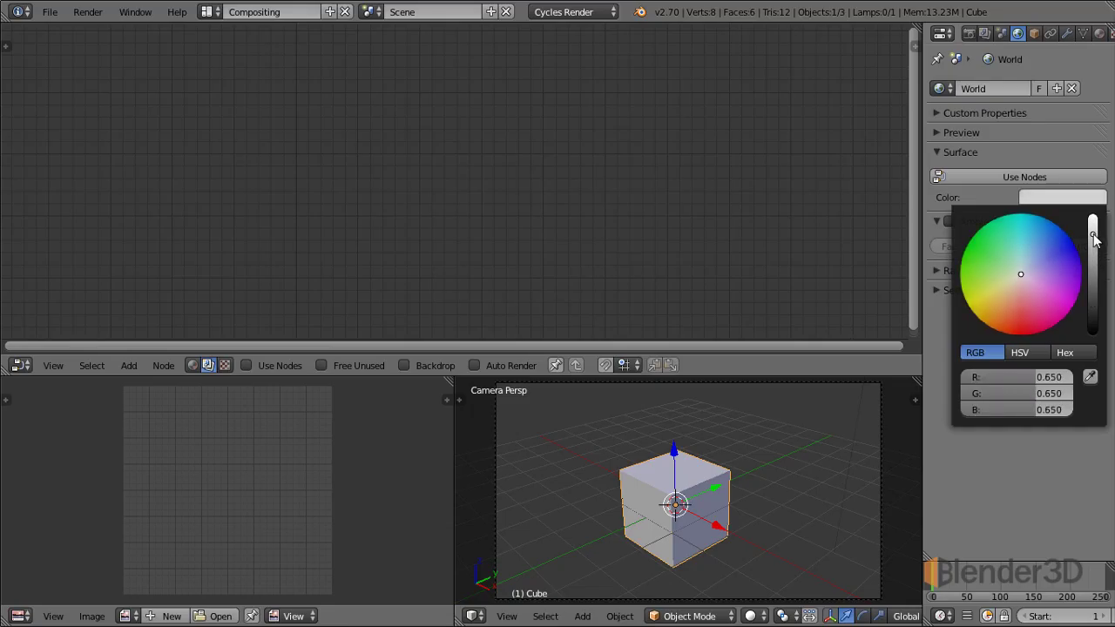
Step: Set viewport shading to Rendered and give the cube's material a node-based Diffuse BSDF
left_click(751, 616)
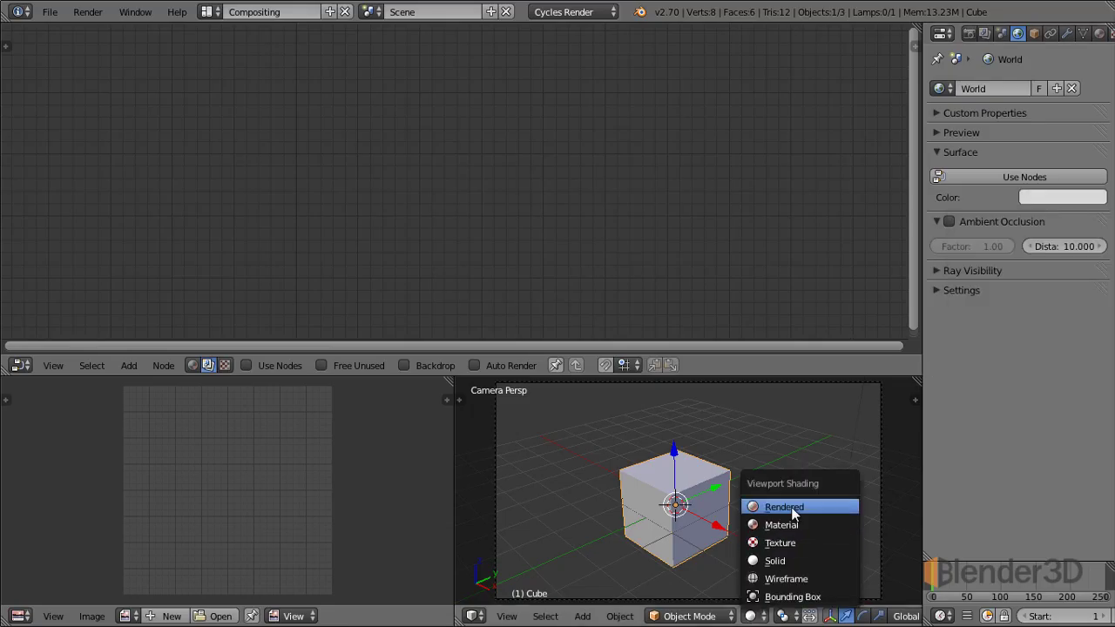
left_click(782, 507)
scroll(629, 520, "up", 2)
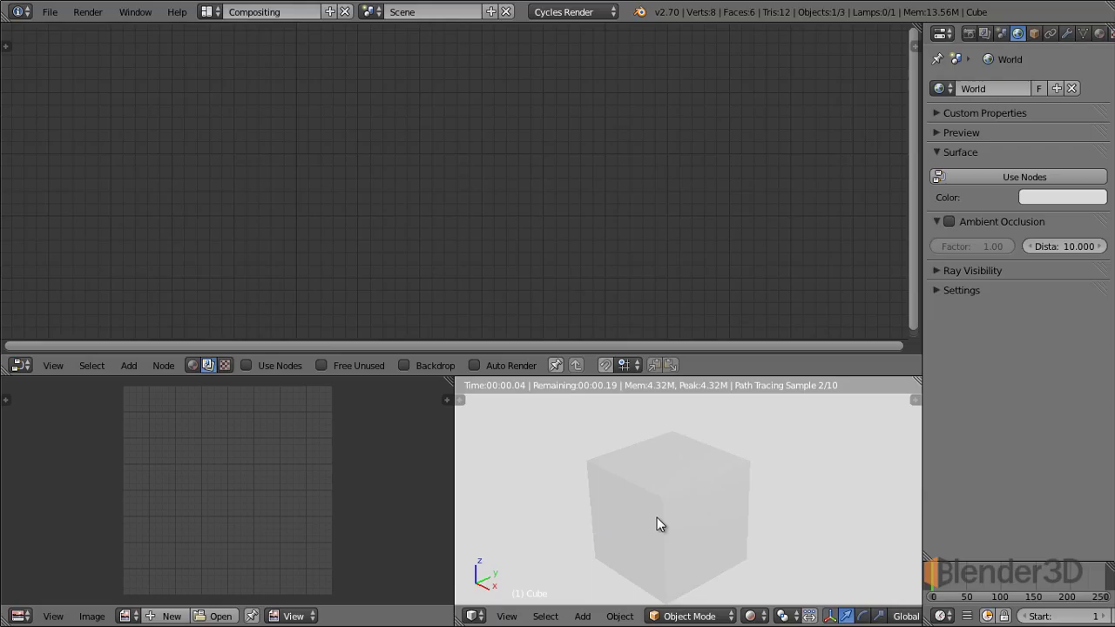
scroll(657, 517, "up", 1)
middle_click_drag(680, 518, 687, 509, "shift")
scroll(688, 508, "down", 1)
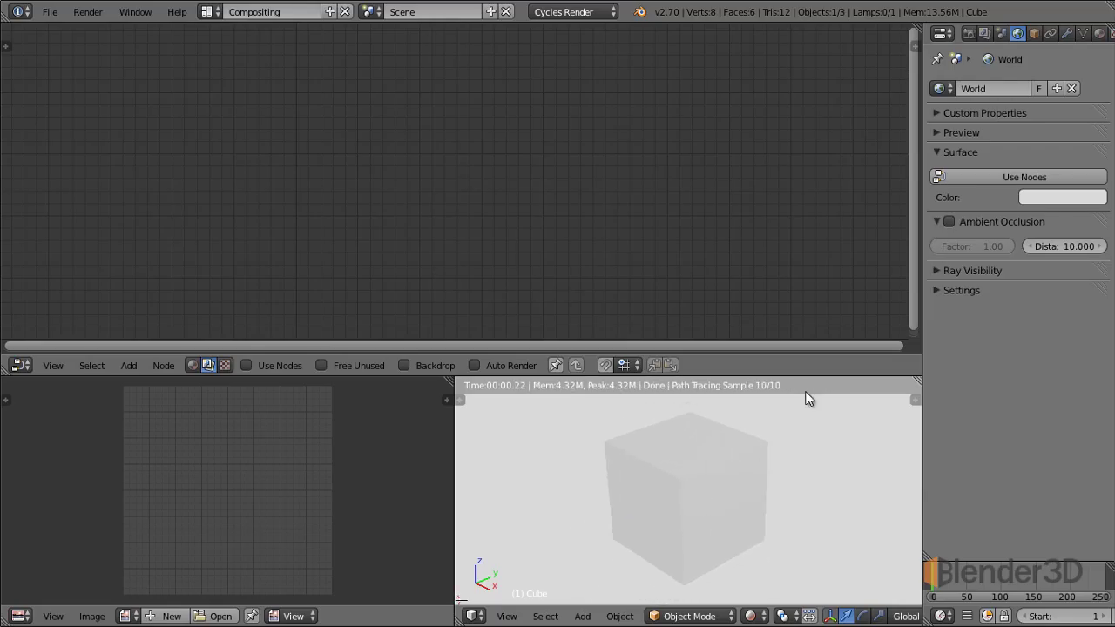
left_click(1097, 35)
left_click(1004, 232)
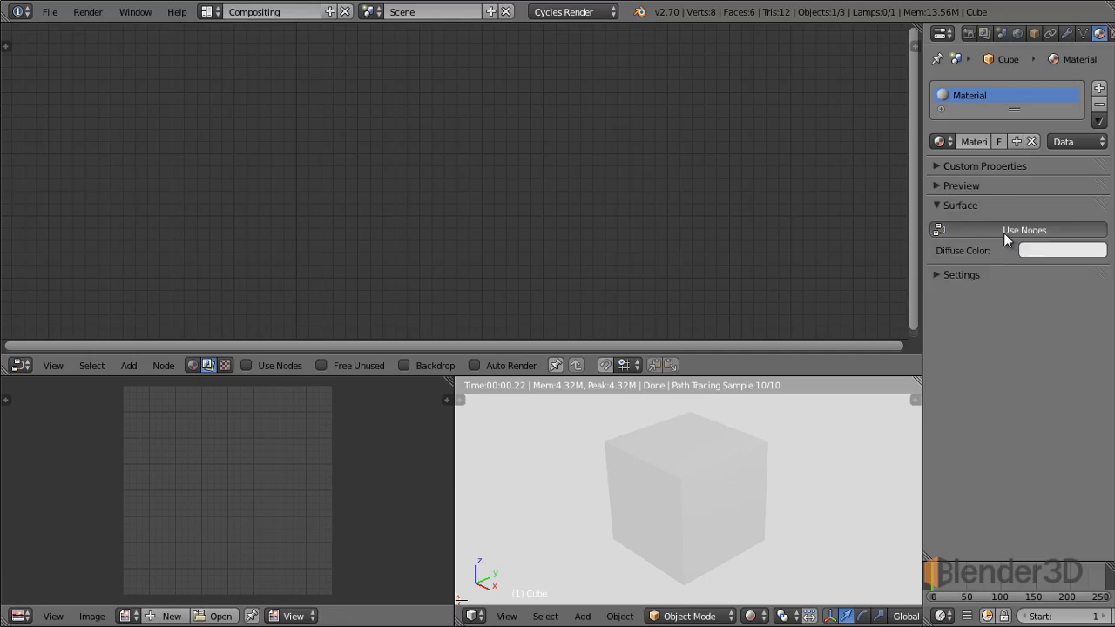
Step: Expand the material preview and show the cube's shader nodes, moving the Diffuse BSDF right
left_click(969, 204)
left_click(993, 186)
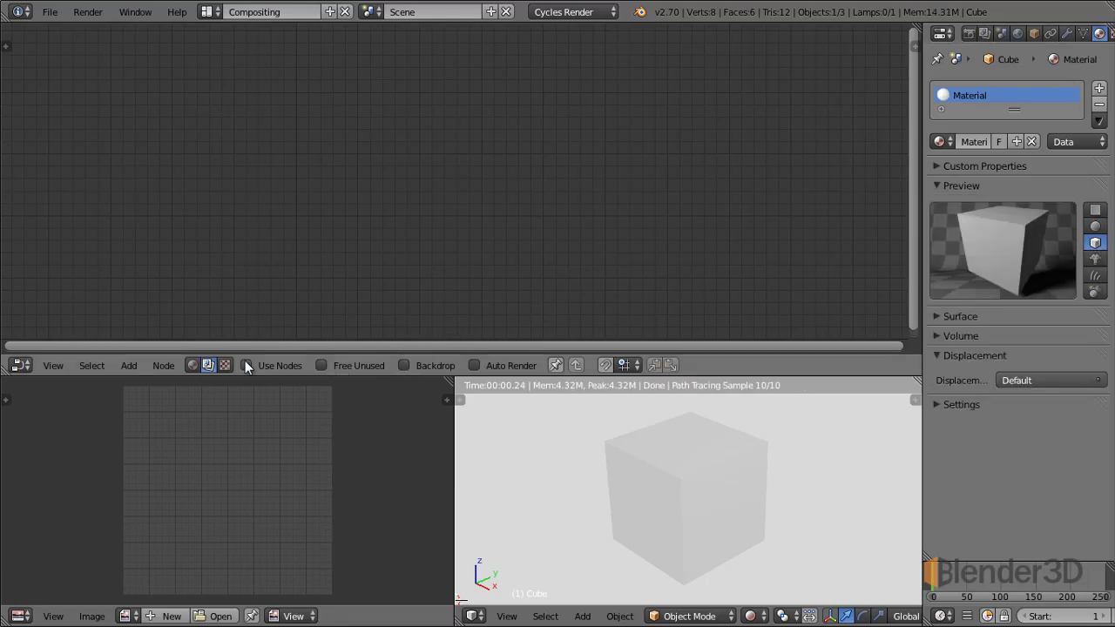
left_click(193, 365)
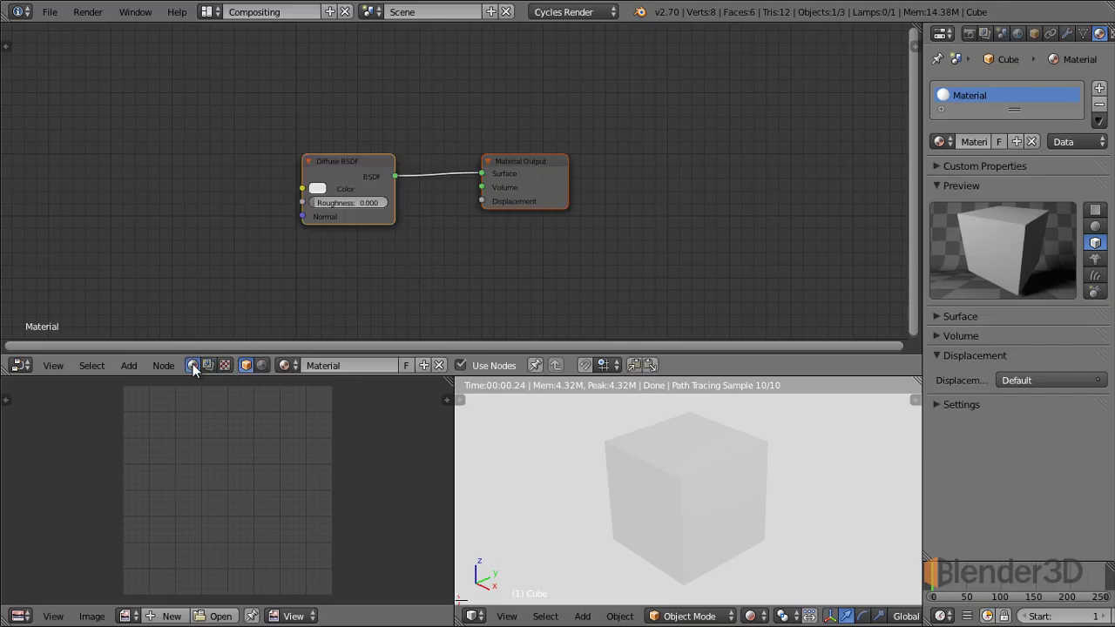
scroll(408, 220, "up", 2)
middle_click_drag(418, 242, 550, 221)
left_click_drag(469, 145, 531, 140)
scroll(606, 228, "up", 1)
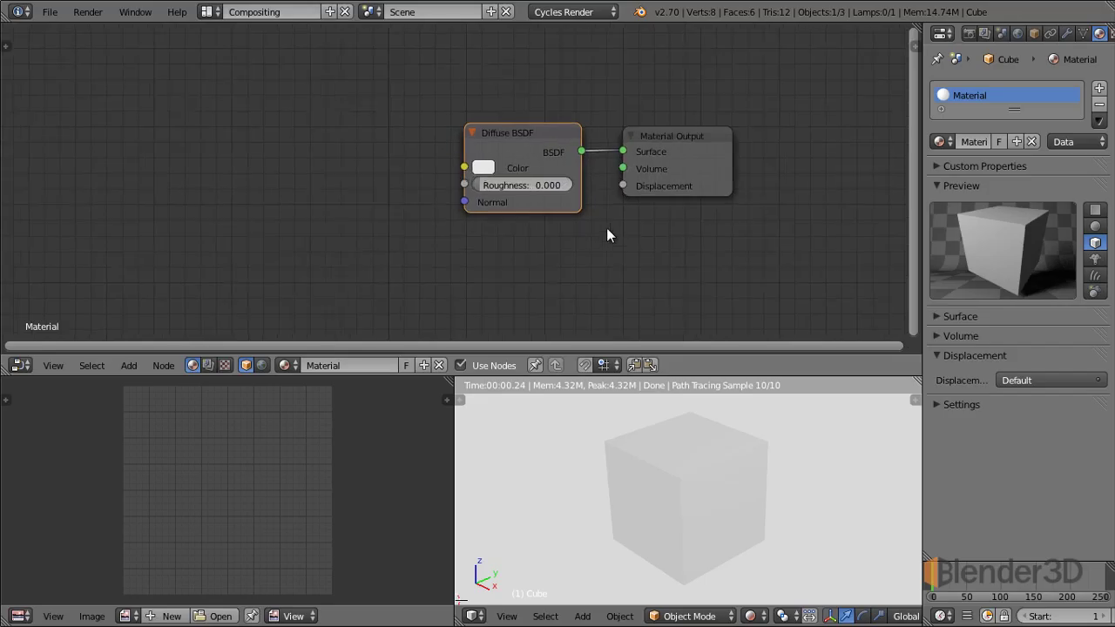
scroll(647, 254, "up", 1)
Step: Set the Diffuse BSDF colour to green
left_click(501, 168)
left_click_drag(540, 229, 509, 213)
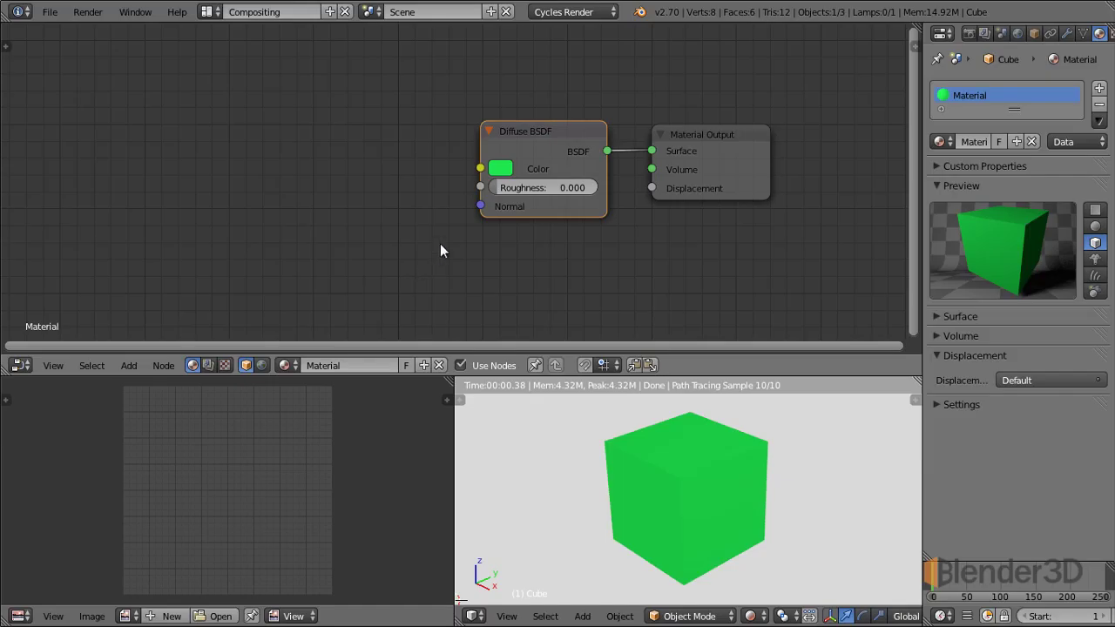
left_click_drag(557, 129, 562, 137)
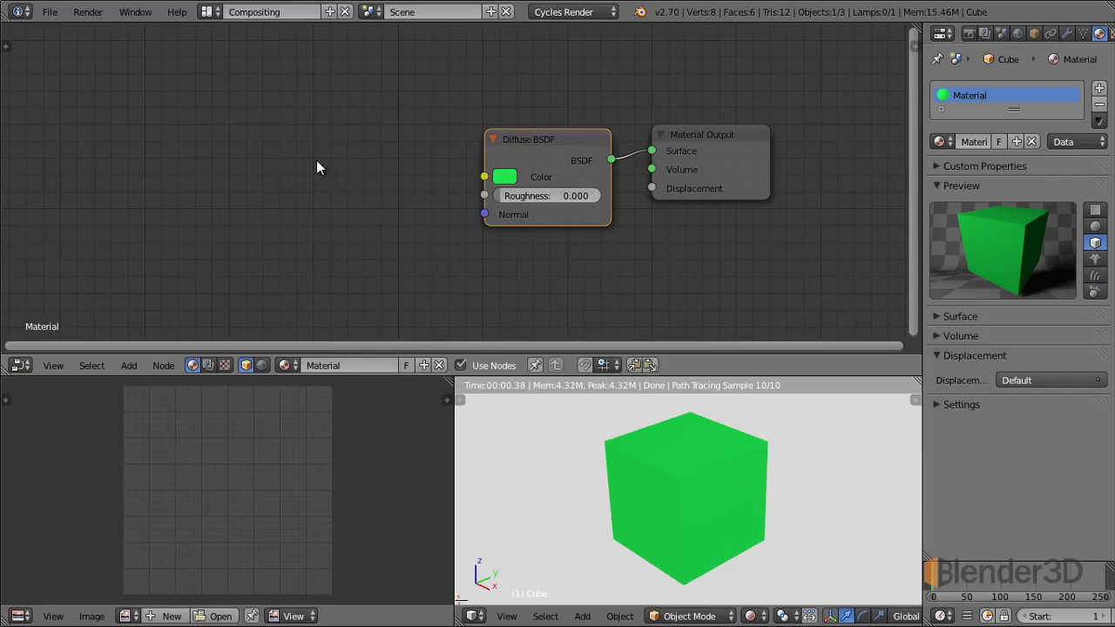
Step: Open the Shift+A add-node menu in the node editor to reach the texture nodes
key("shift+a")
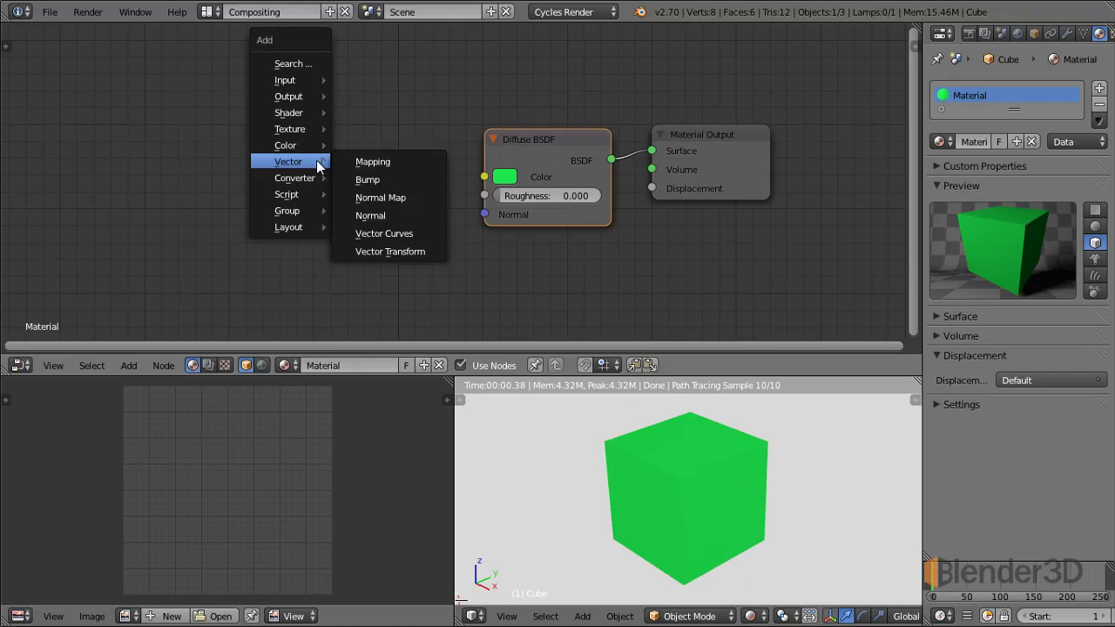
mouse_move(290, 129)
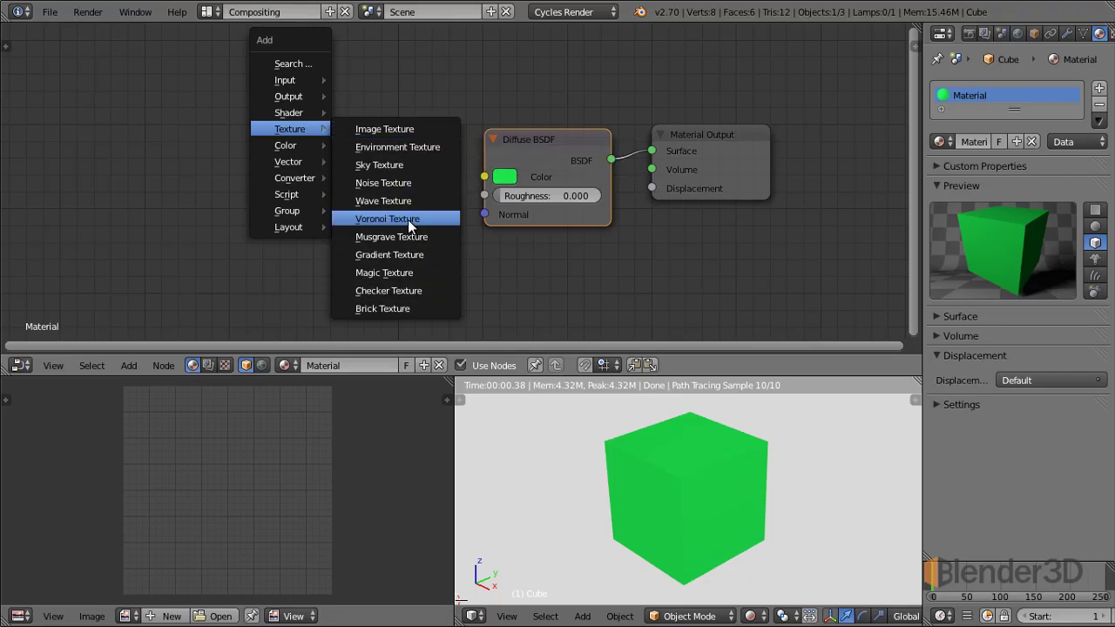
Step: Add a Checker Texture node left of the Diffuse BSDF and link its Color to Diffuse Color
left_click(423, 289)
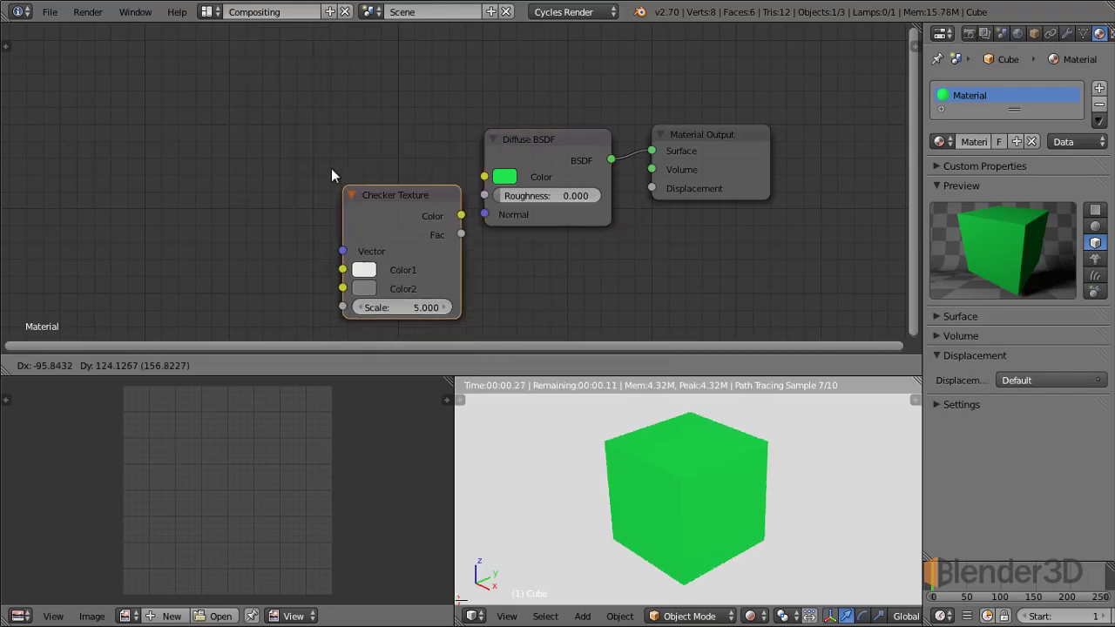
left_click(324, 123)
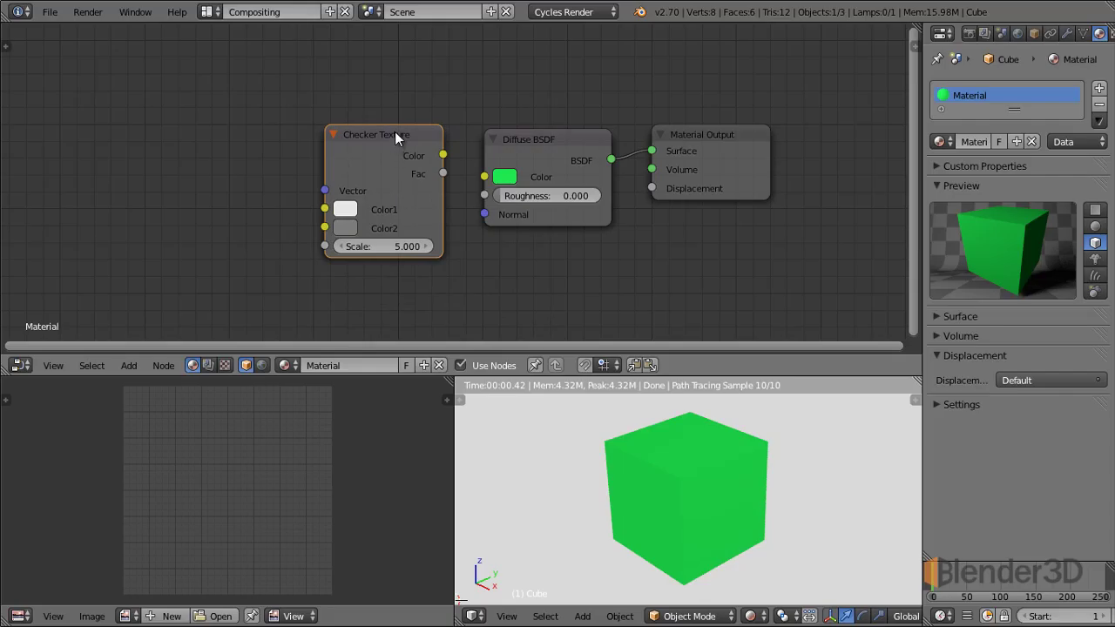
left_click_drag(395, 138, 385, 143)
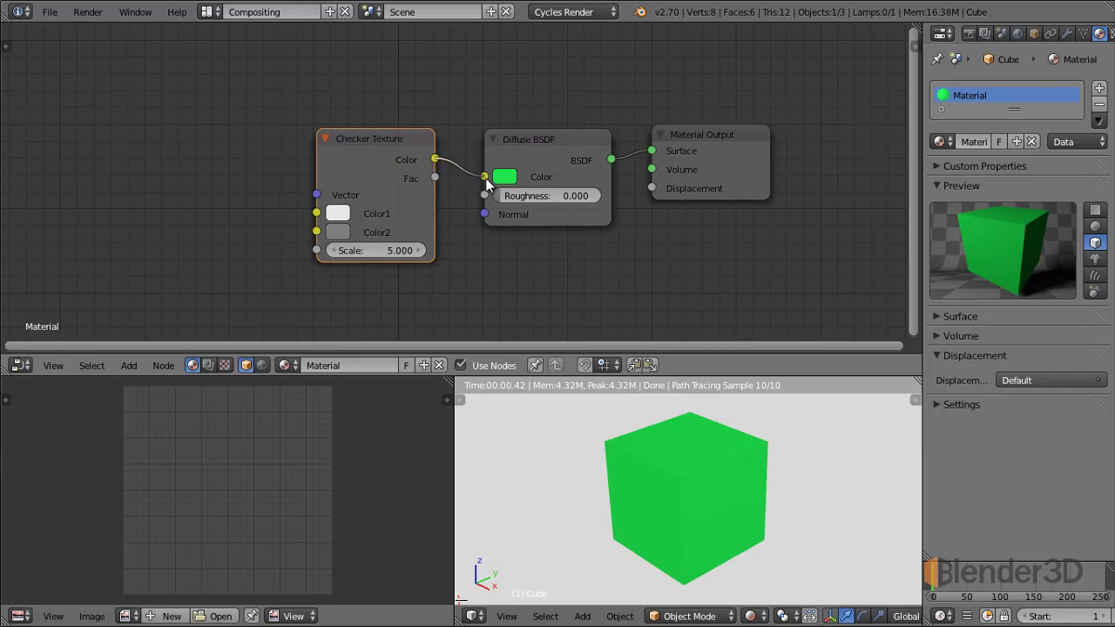
left_click_drag(485, 178, 484, 177)
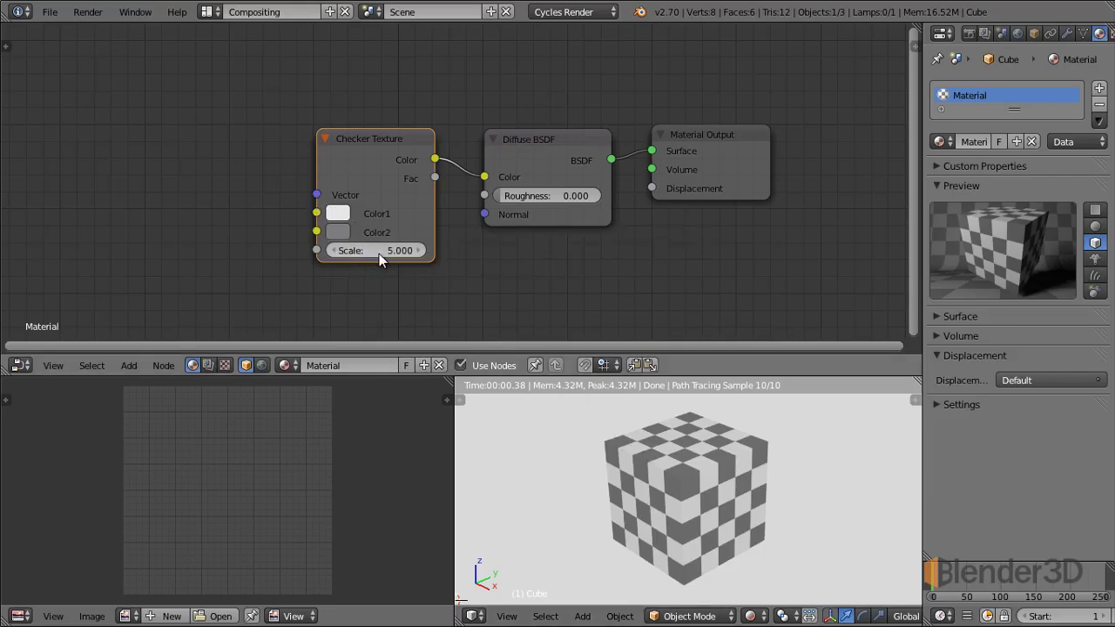
Step: Make the checker's second colour (Color2) light blue
left_click(338, 232)
left_click_drag(471, 300, 471, 261)
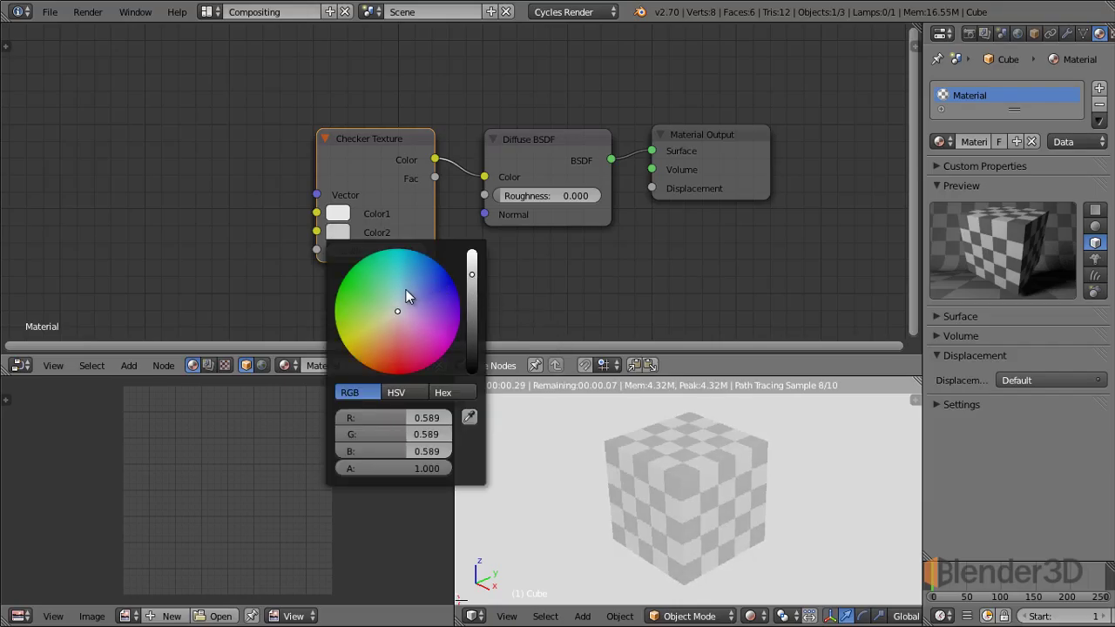
left_click_drag(406, 289, 420, 282)
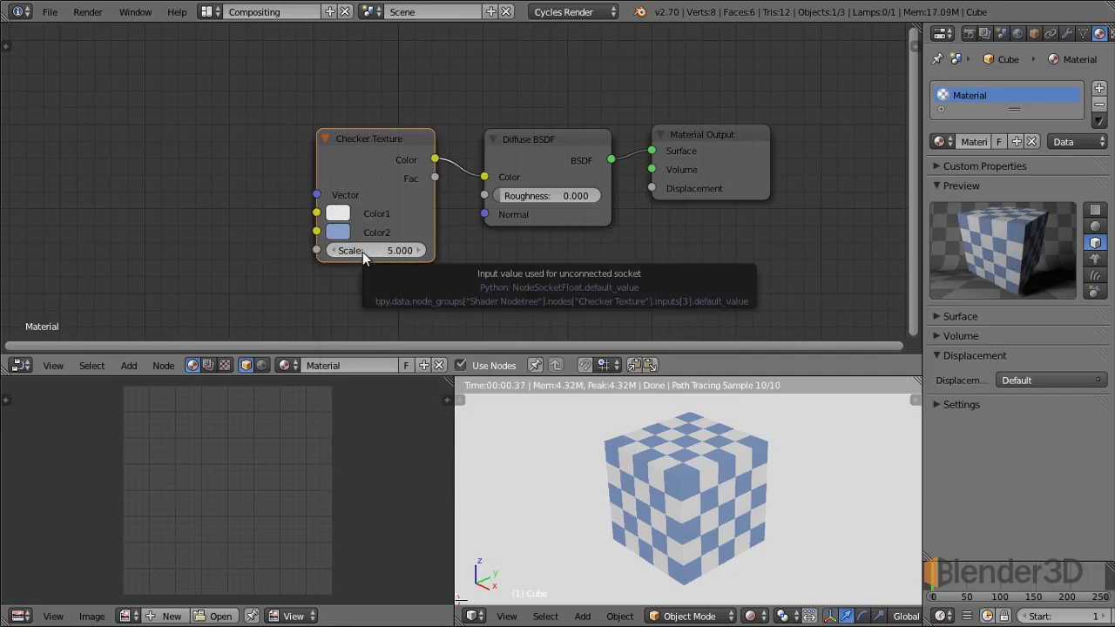
Step: Adjust the checker Scale, trying 10 before settling on 3.000 for larger checks
left_click_drag(366, 251, 378, 253)
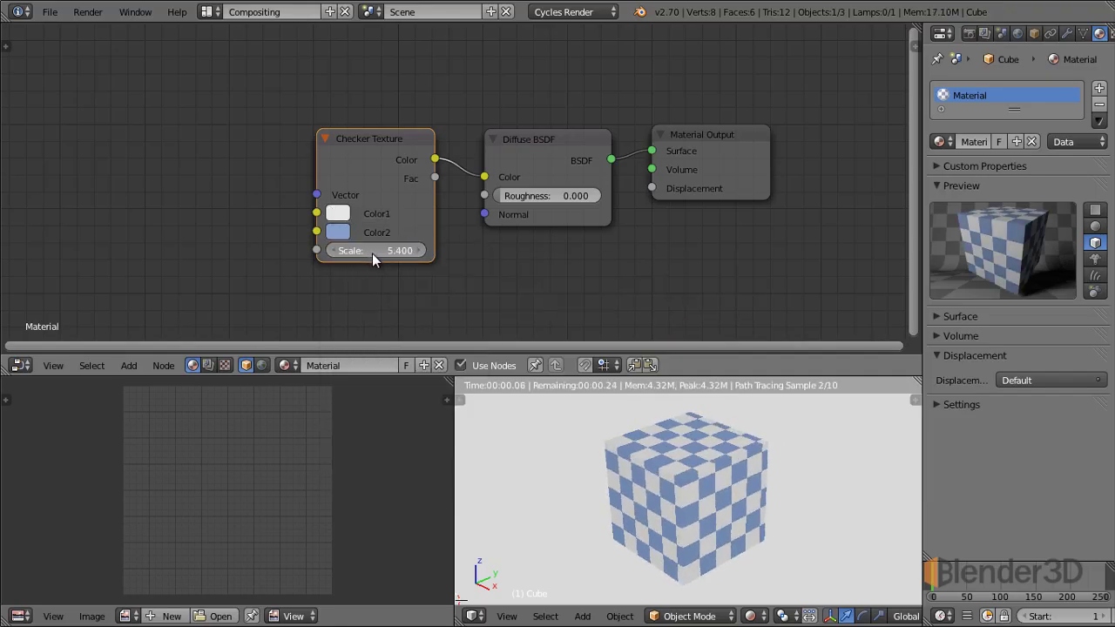
left_click(366, 251)
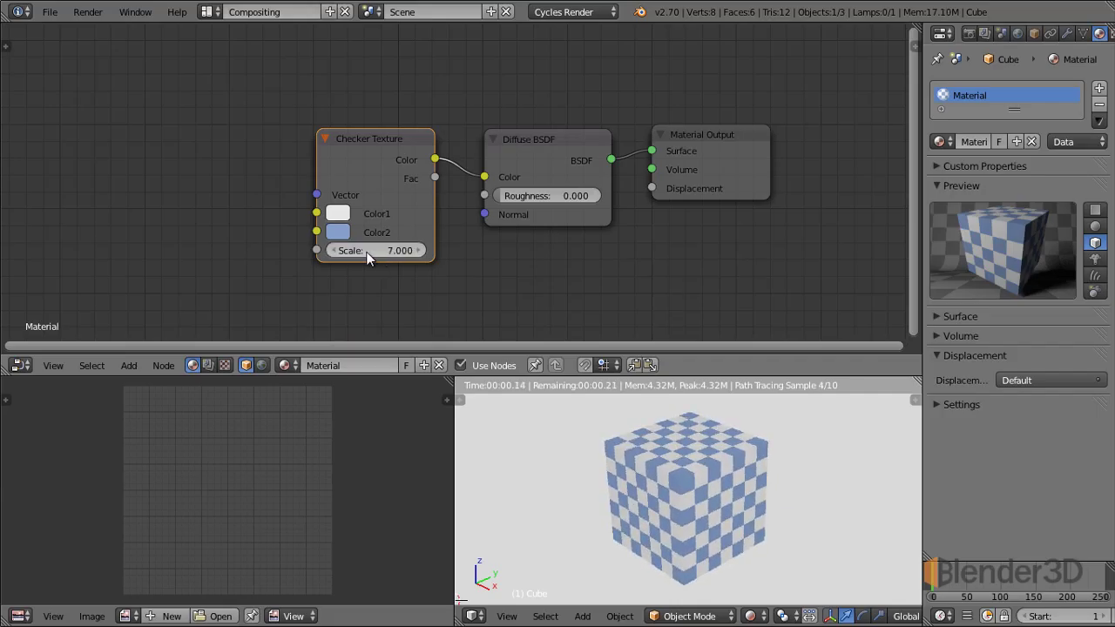
type("7.0")
key("BackSpace")
key("BackSpace")
key("BackSpace")
type("10")
key("Return")
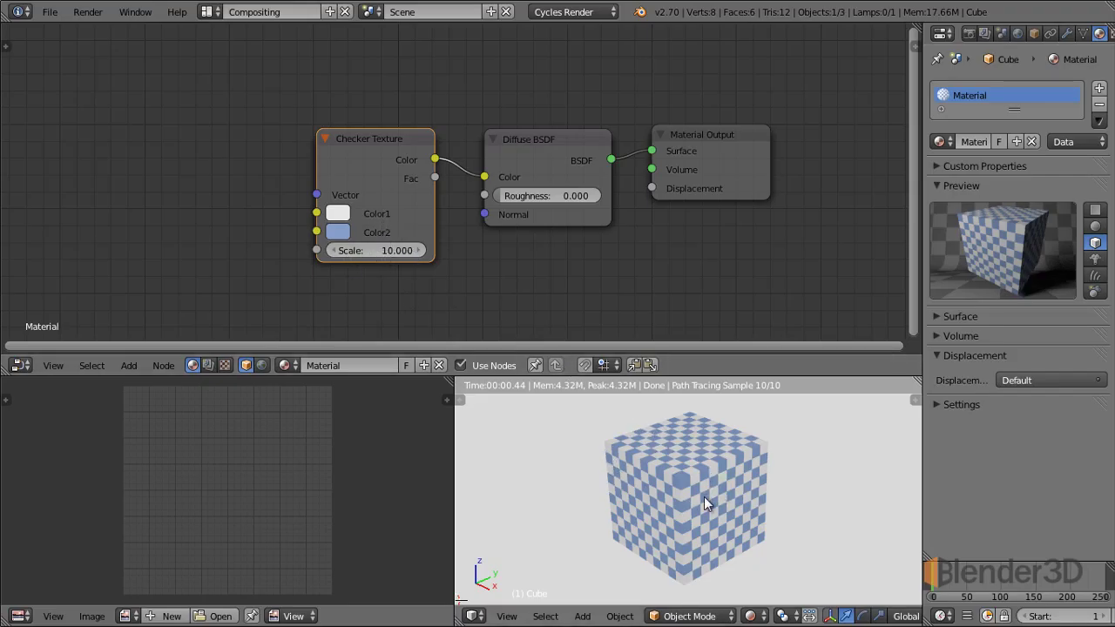
left_click_drag(388, 254, 327, 236)
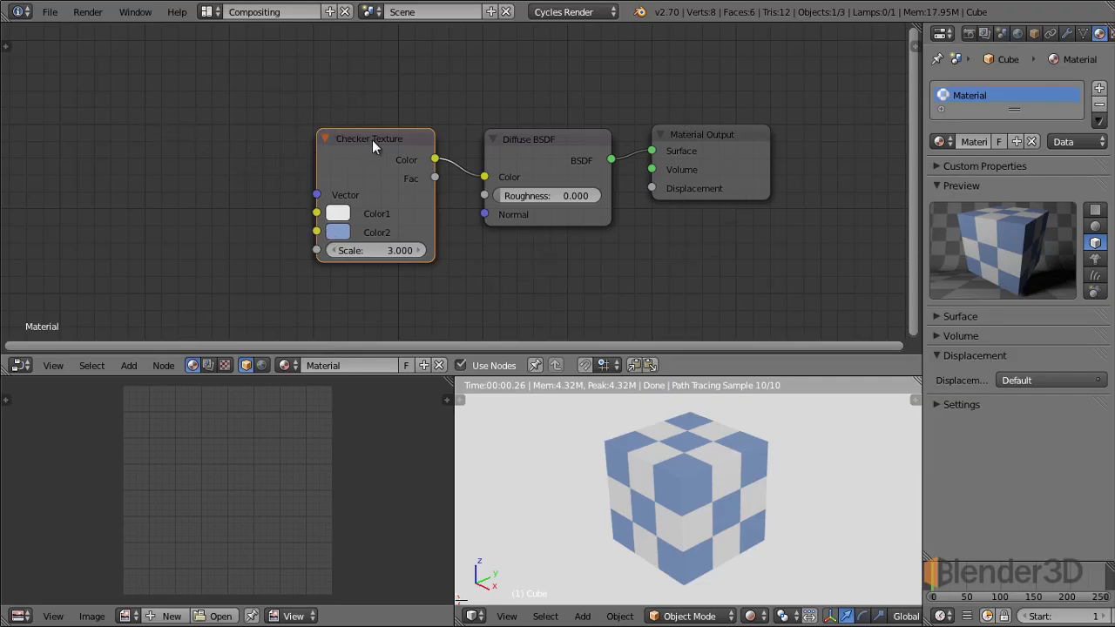
Step: Replace the Checker node with a Voronoi Texture linked to the Diffuse BSDF Color
key("x")
key("shift+a")
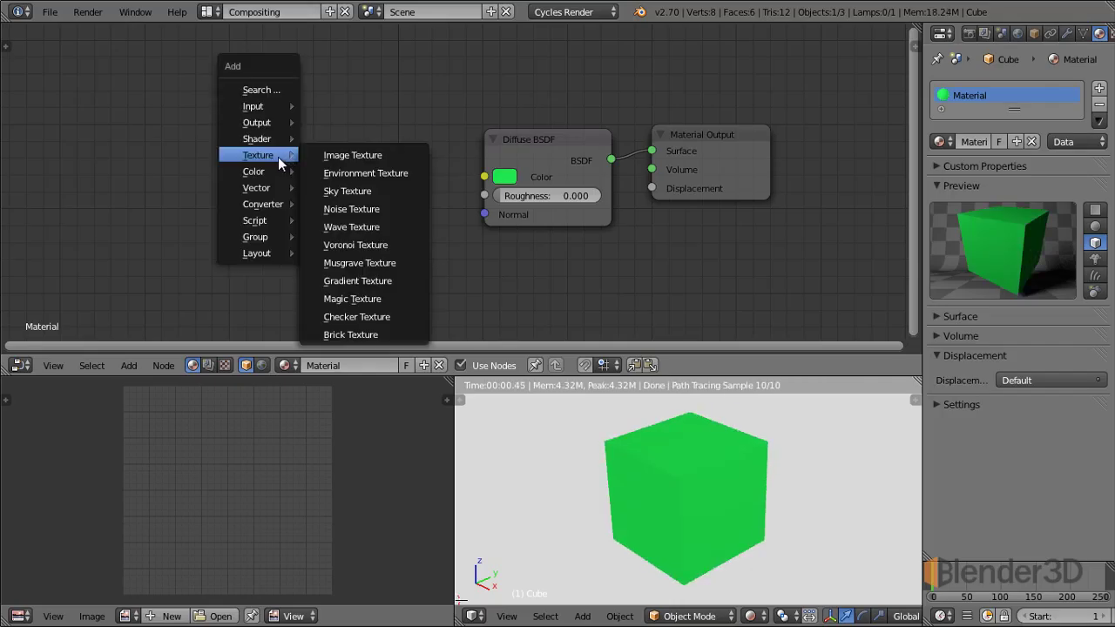
left_click(357, 245)
left_click(316, 138)
left_click_drag(433, 168, 484, 177)
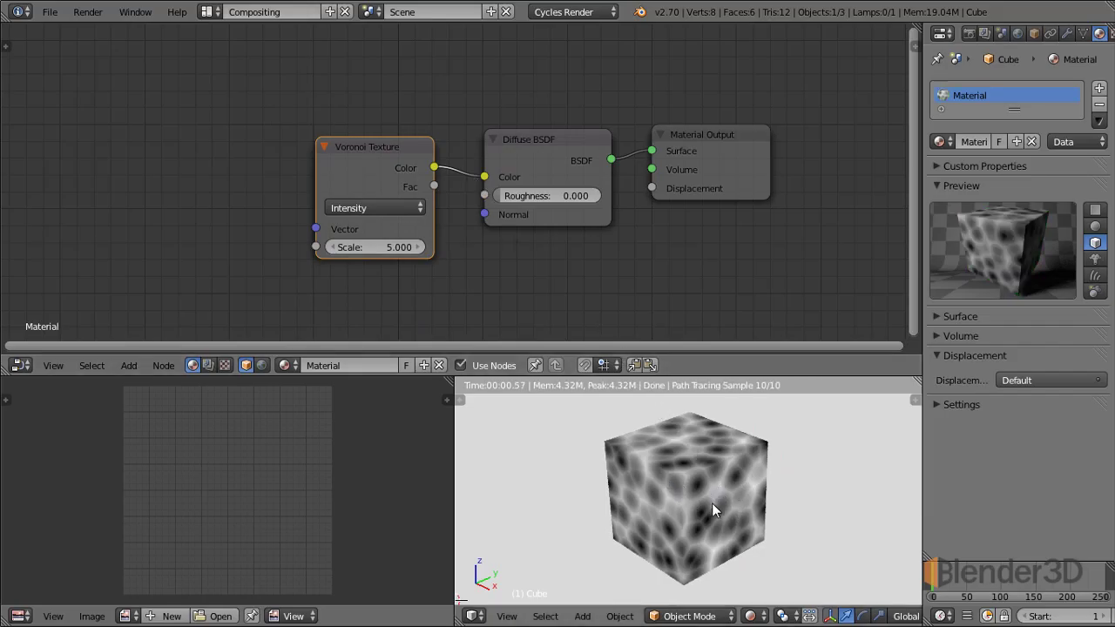
Step: Raise the Voronoi Scale to 9 with Cells colouring, then delete the Voronoi node
left_click_drag(388, 253, 407, 252)
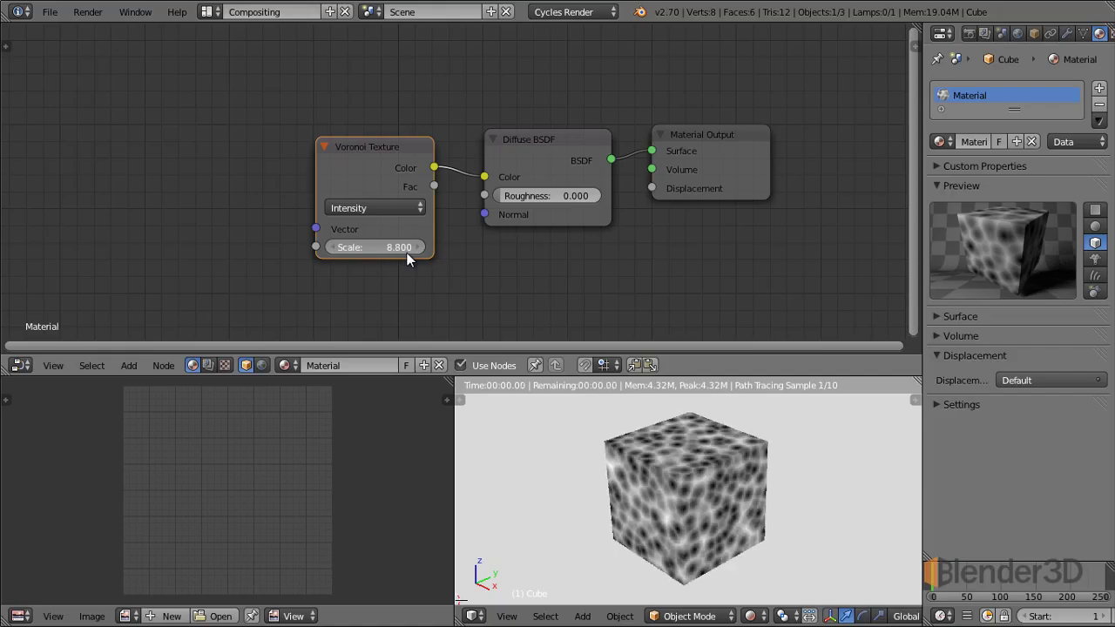
left_click(371, 209)
left_click(372, 169)
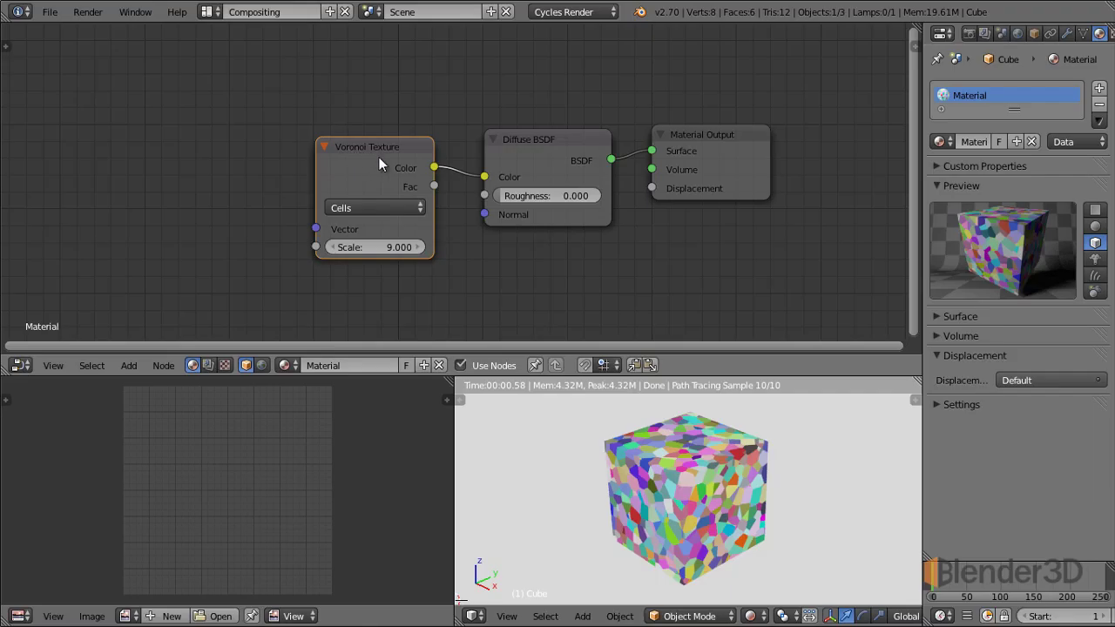
key("x")
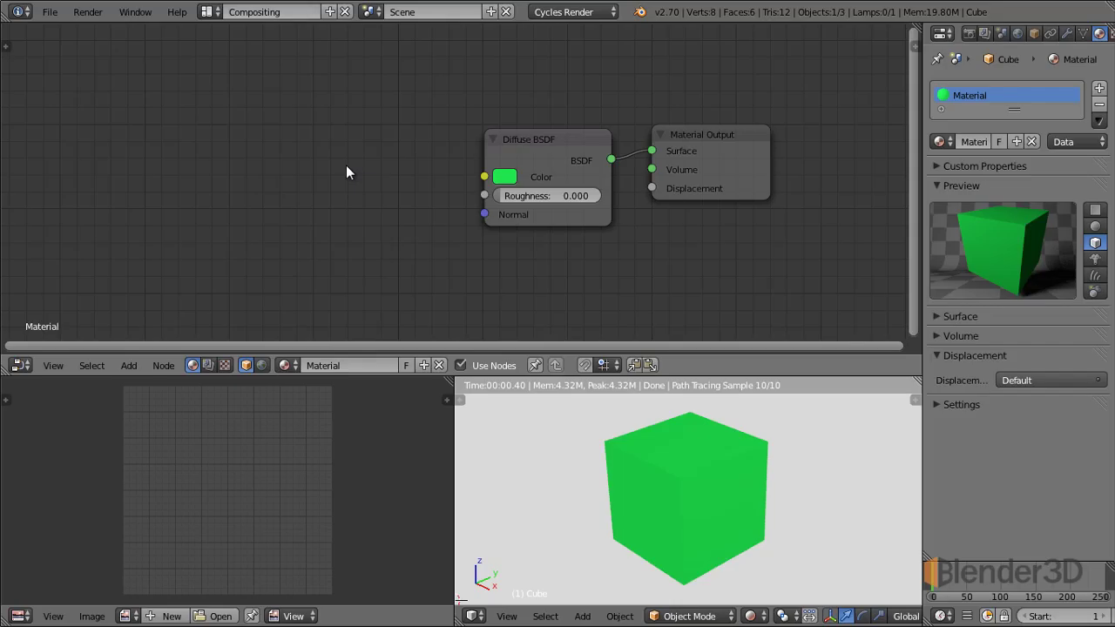
key("shift+a")
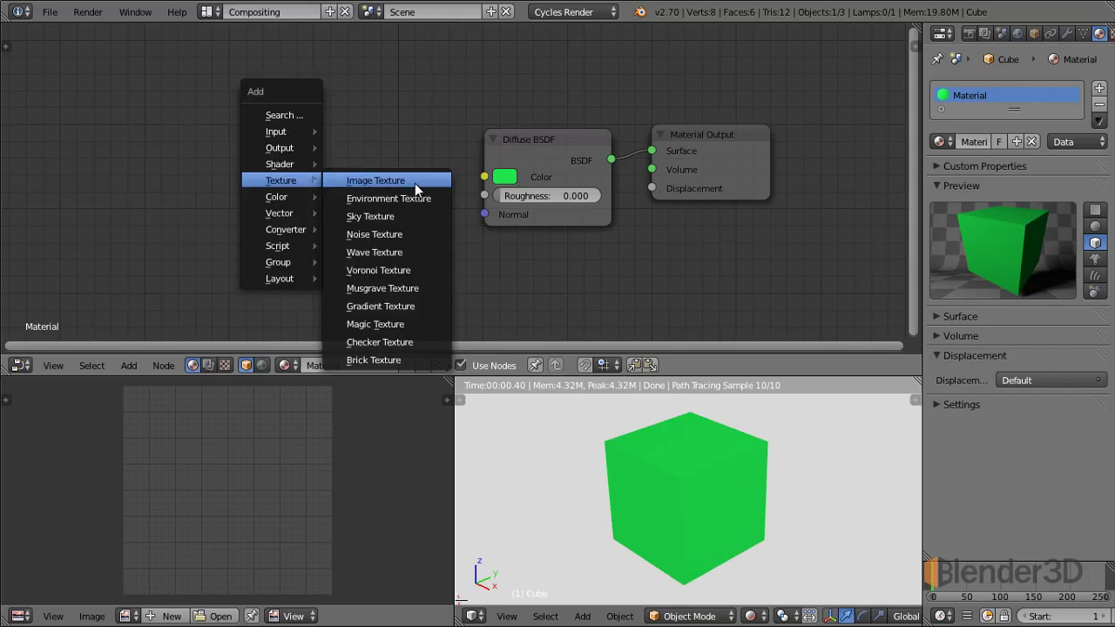
Step: Add an Image Texture node and link its Color to the Diffuse BSDF Color
left_click(415, 183)
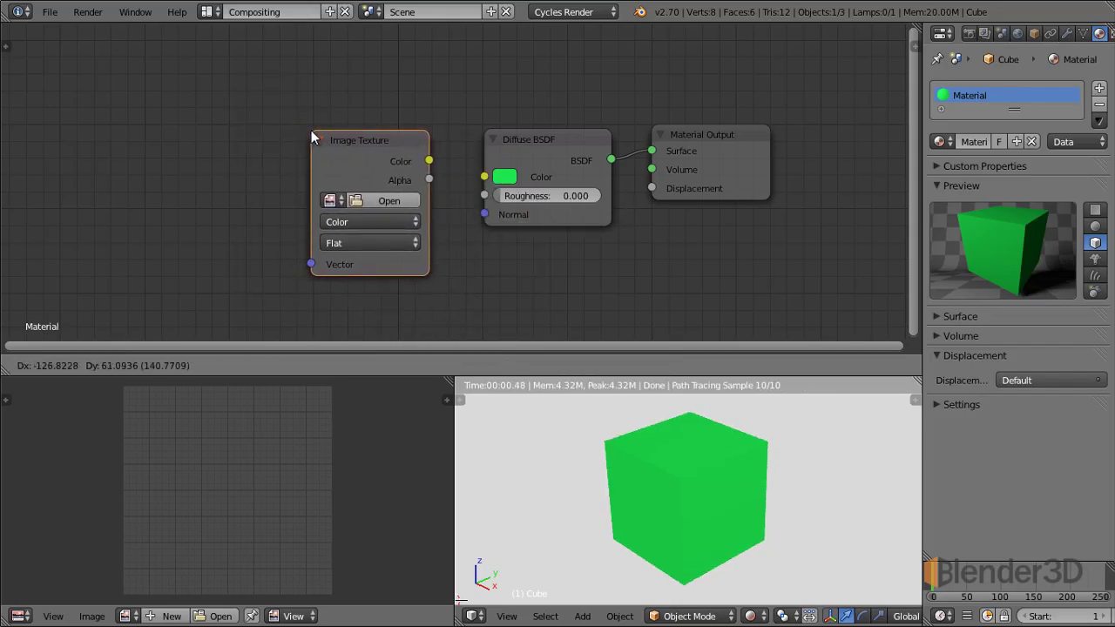
left_click(311, 132)
left_click_drag(429, 161, 485, 178)
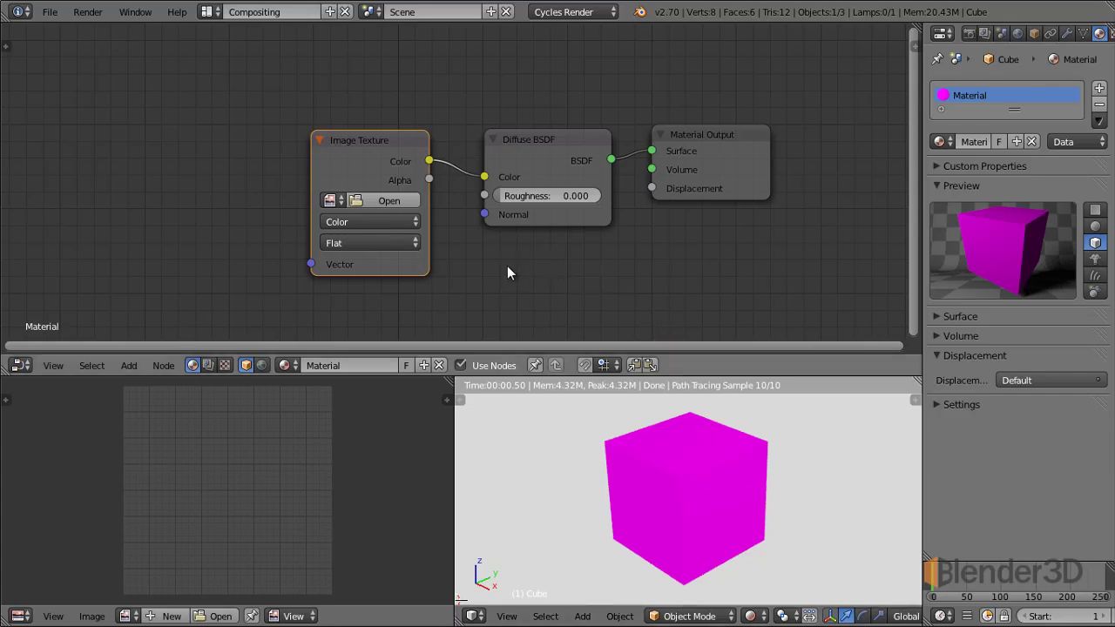
Step: Load Pictures/blender.jpg into the Image Texture node
left_click(380, 207)
left_click(61, 308)
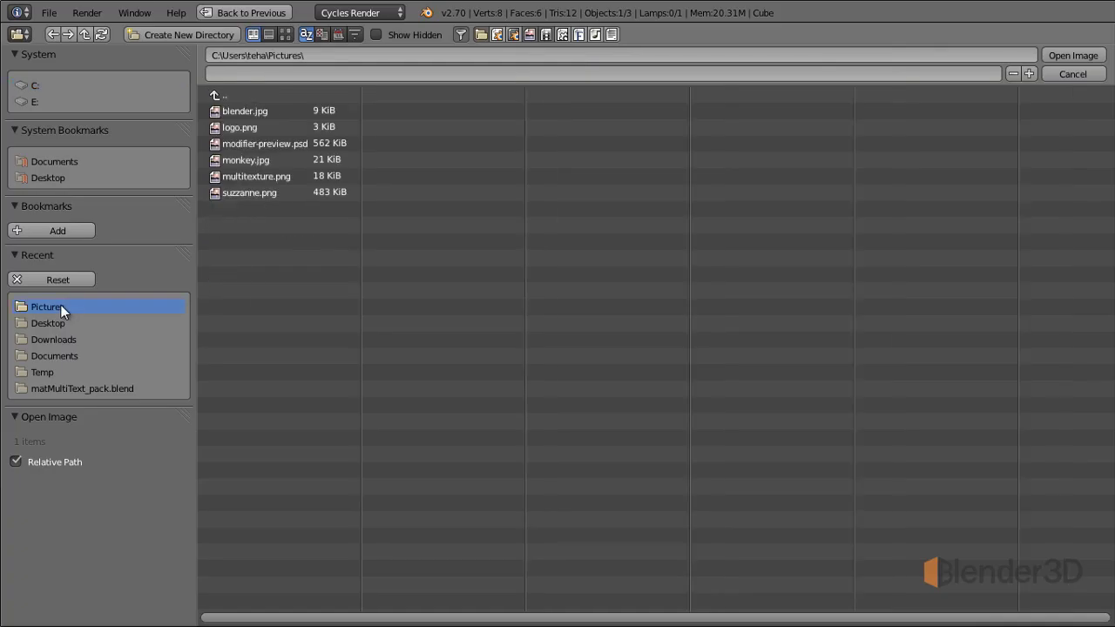
left_click(277, 111)
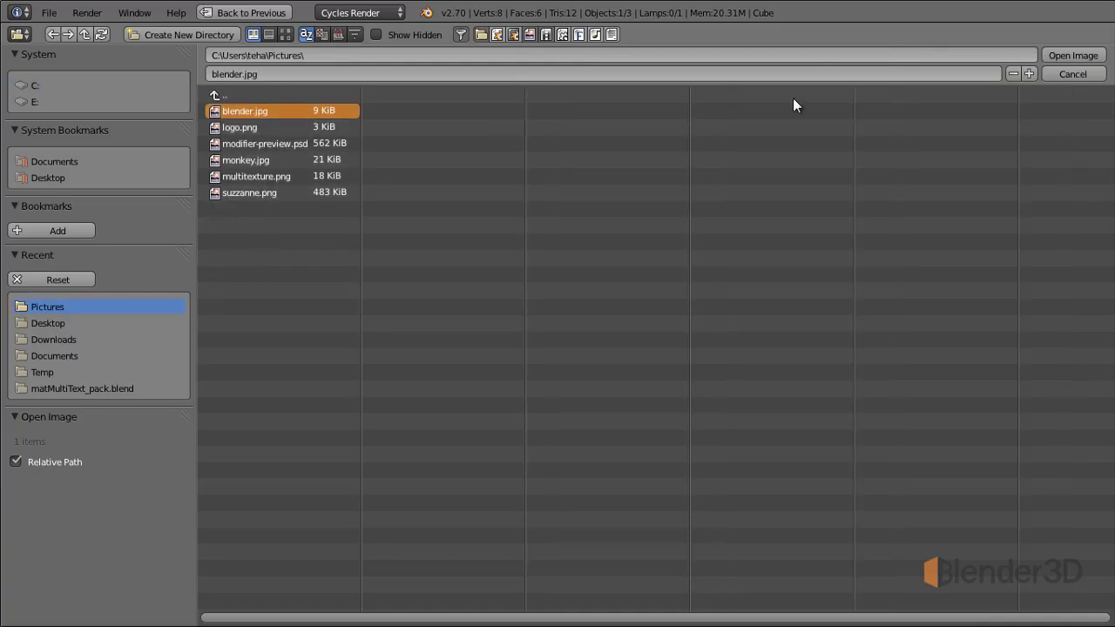
left_click(1070, 54)
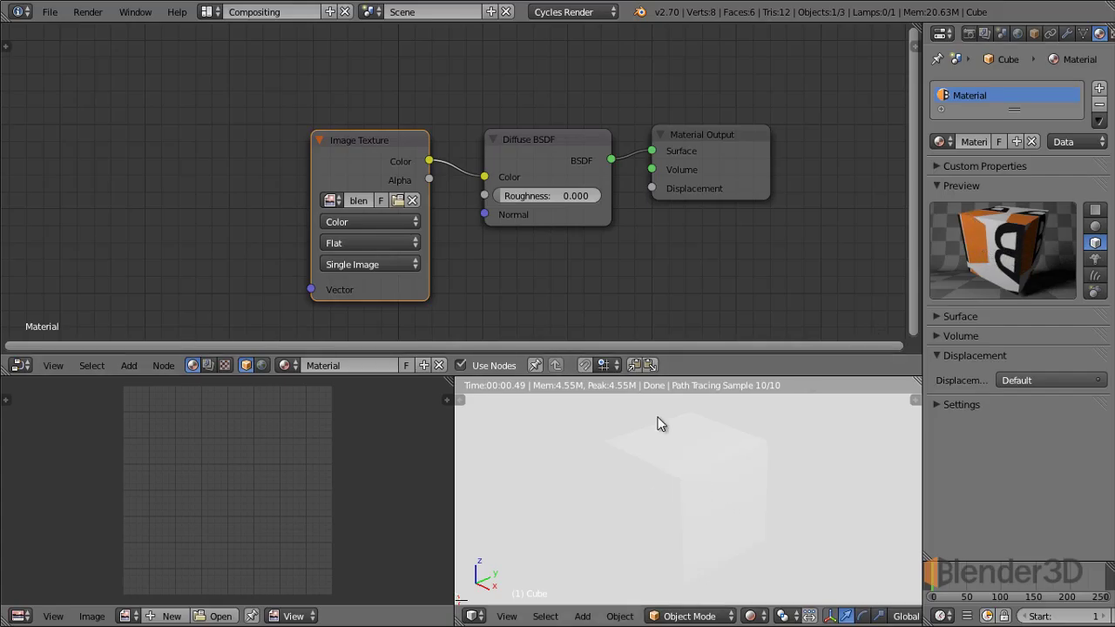
left_click_drag(384, 139, 400, 137)
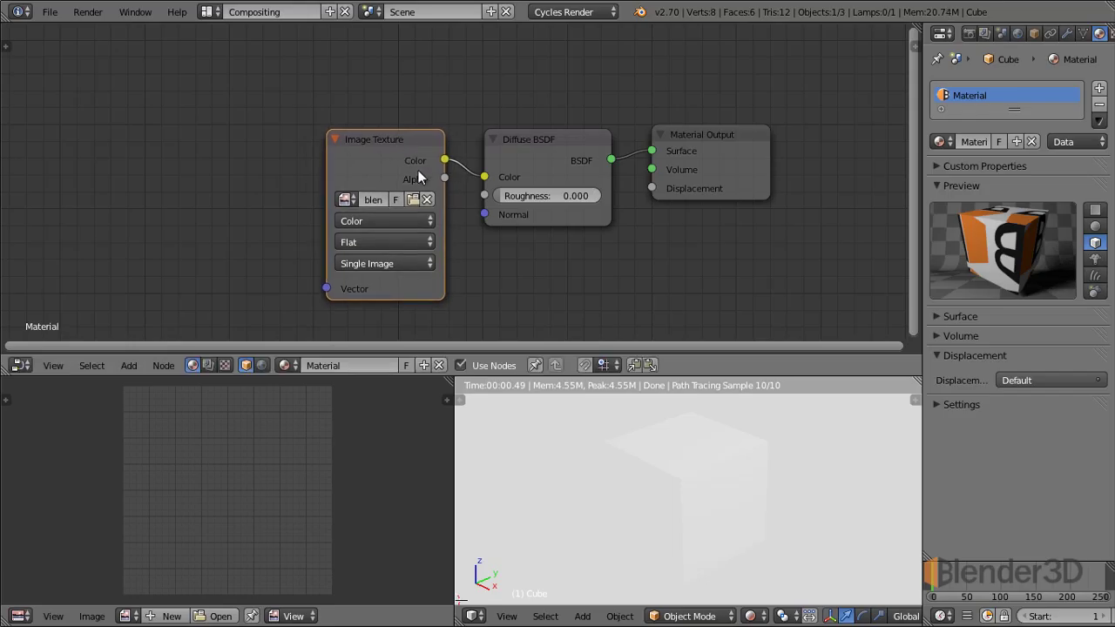
middle_click_drag(526, 270, 576, 251)
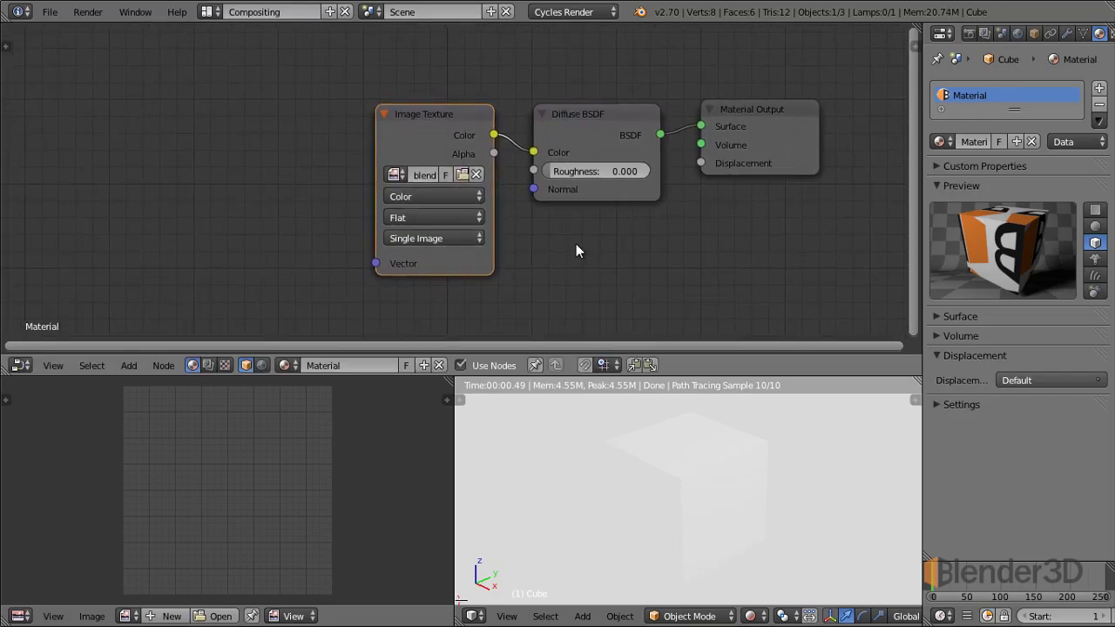
Step: Add a Texture Coordinate node and connect its Generated output to the Image Texture Vector input
key("shift+a")
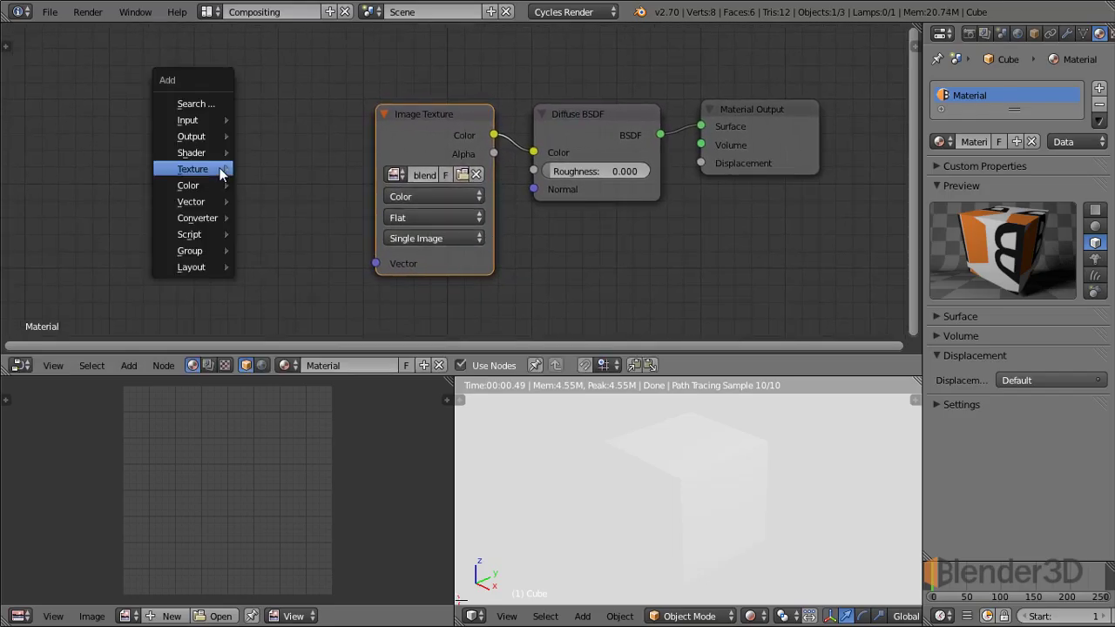
mouse_move(193, 120)
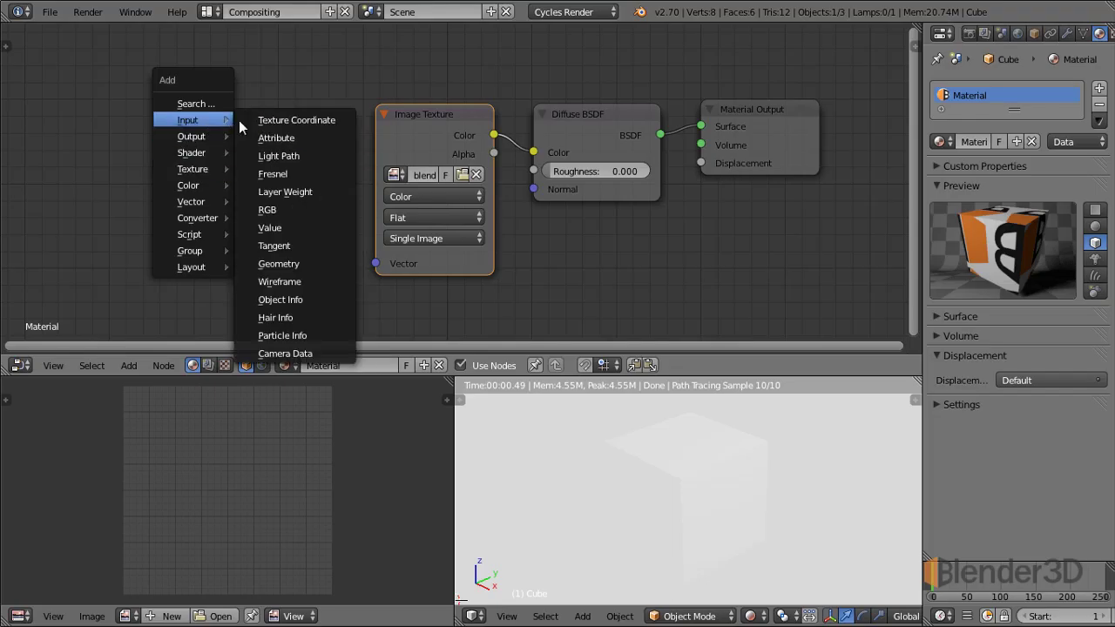
left_click(306, 124)
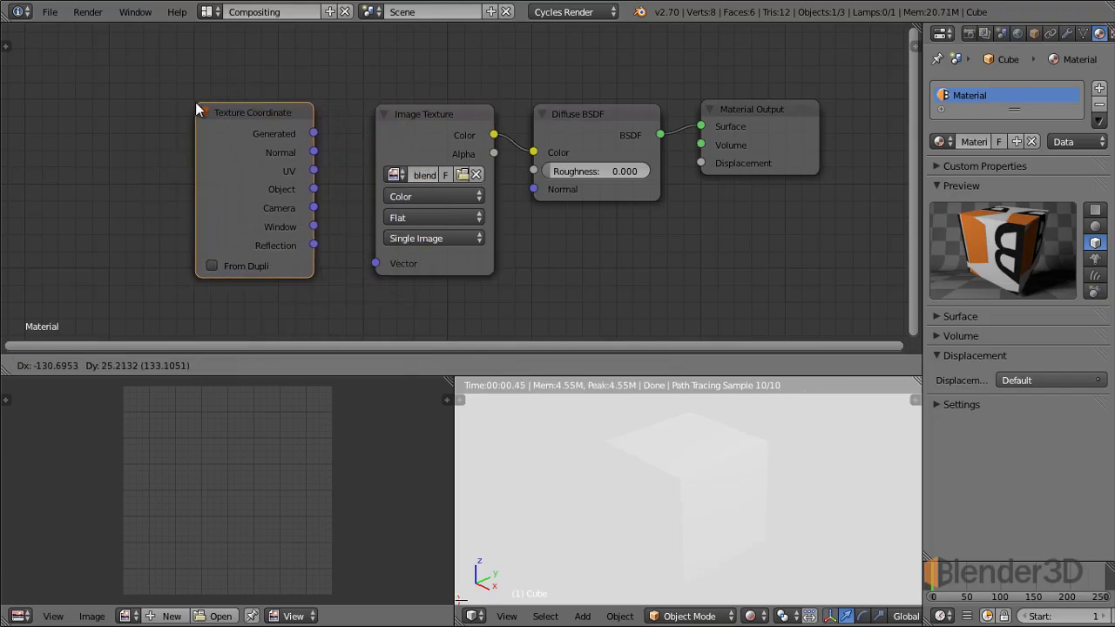
left_click(195, 102)
left_click_drag(314, 134, 326, 140)
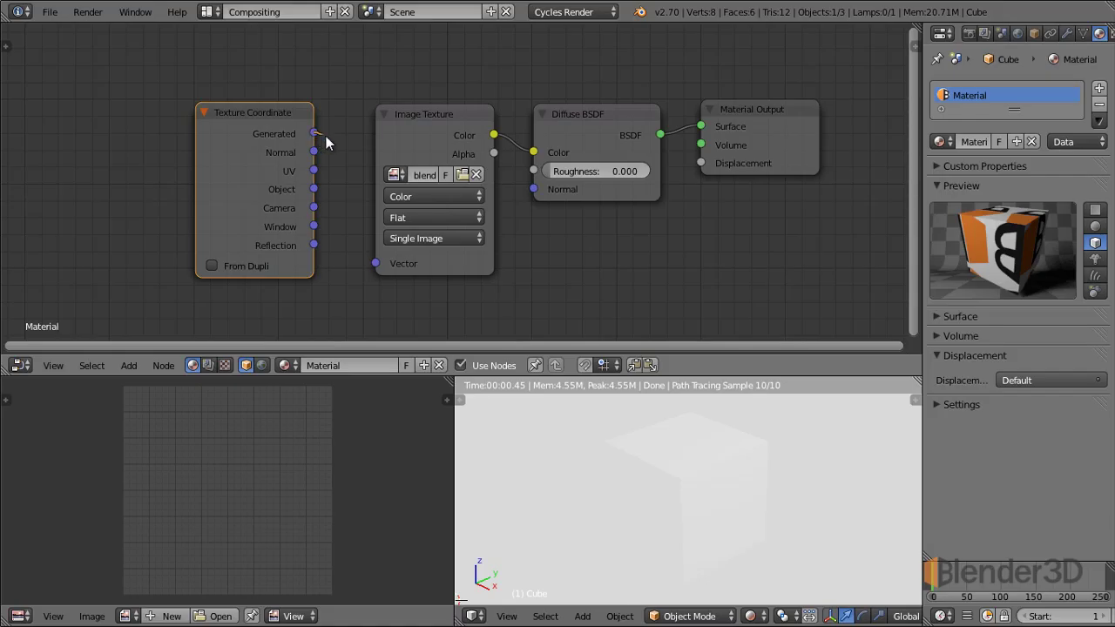
left_click_drag(356, 234, 375, 267)
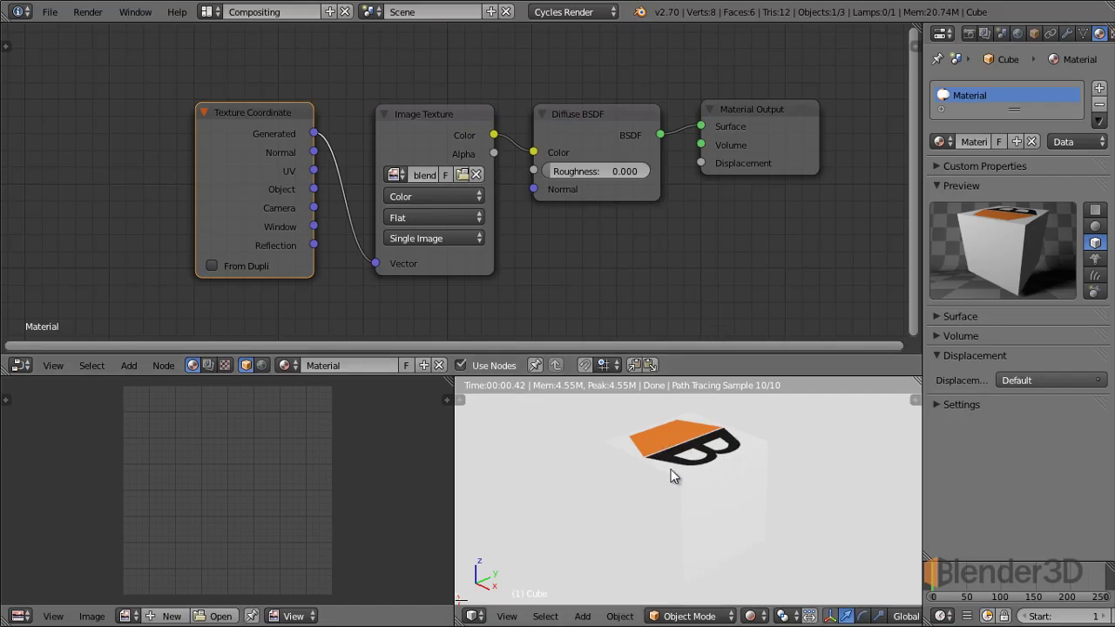
scroll(664, 486, "down", 3)
mouse_move(663, 485)
middle_mouse_down()
mouse_move(693, 525)
mouse_move(704, 491)
mouse_move(677, 476)
mouse_move(696, 485)
middle_mouse_up()
scroll(692, 526, "up", 5)
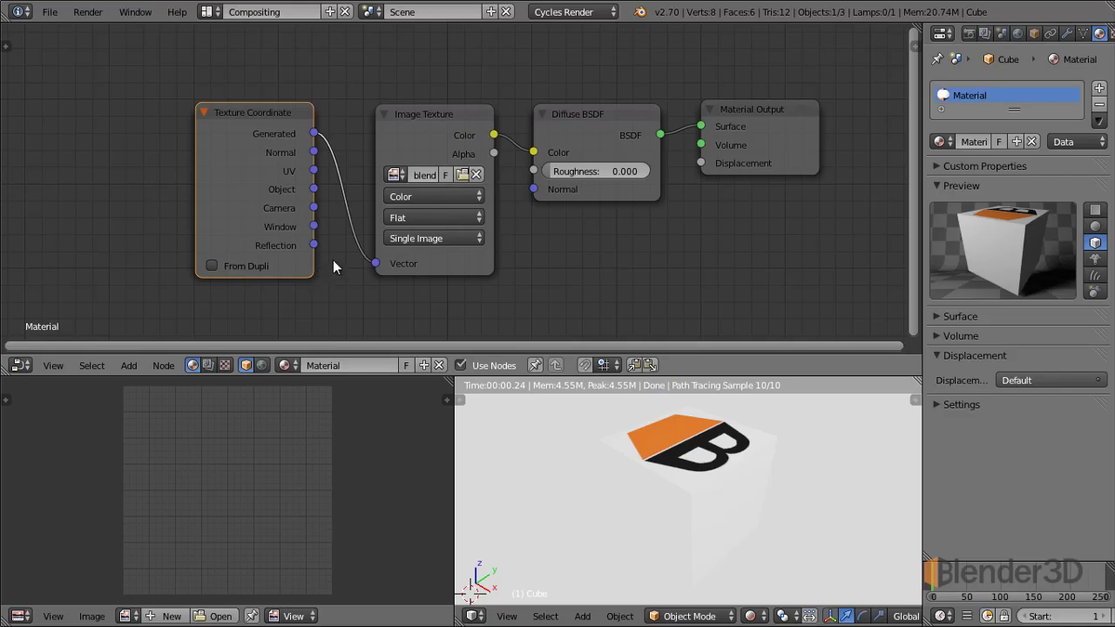
Step: Try Non-Color Data as the image colour space, revert to Color, then open the projection options
left_click(447, 199)
left_click(438, 199)
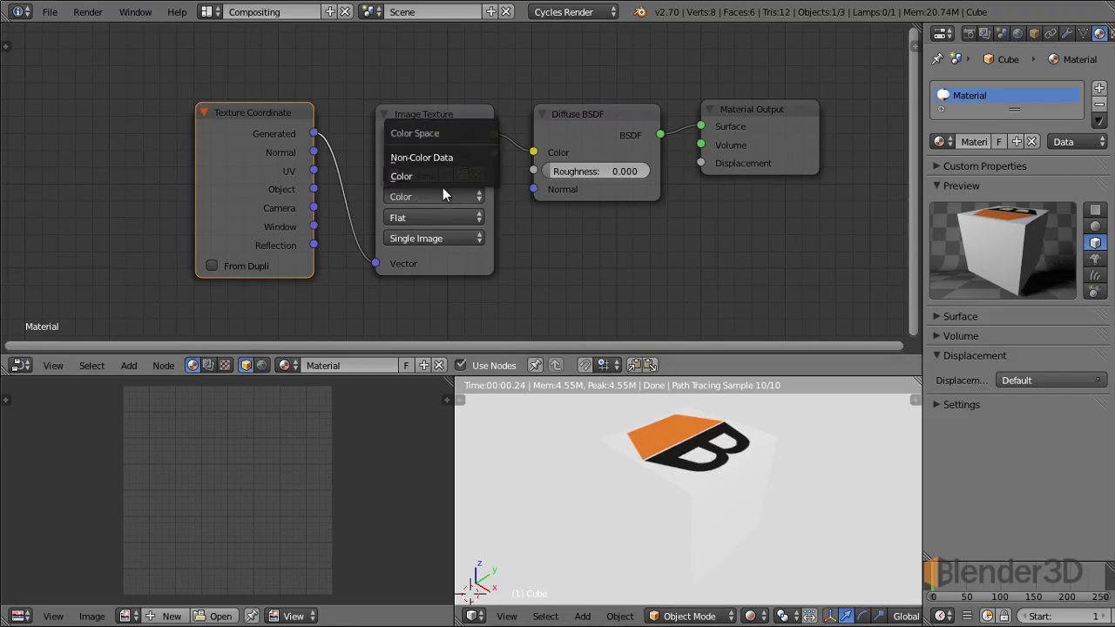
left_click(444, 157)
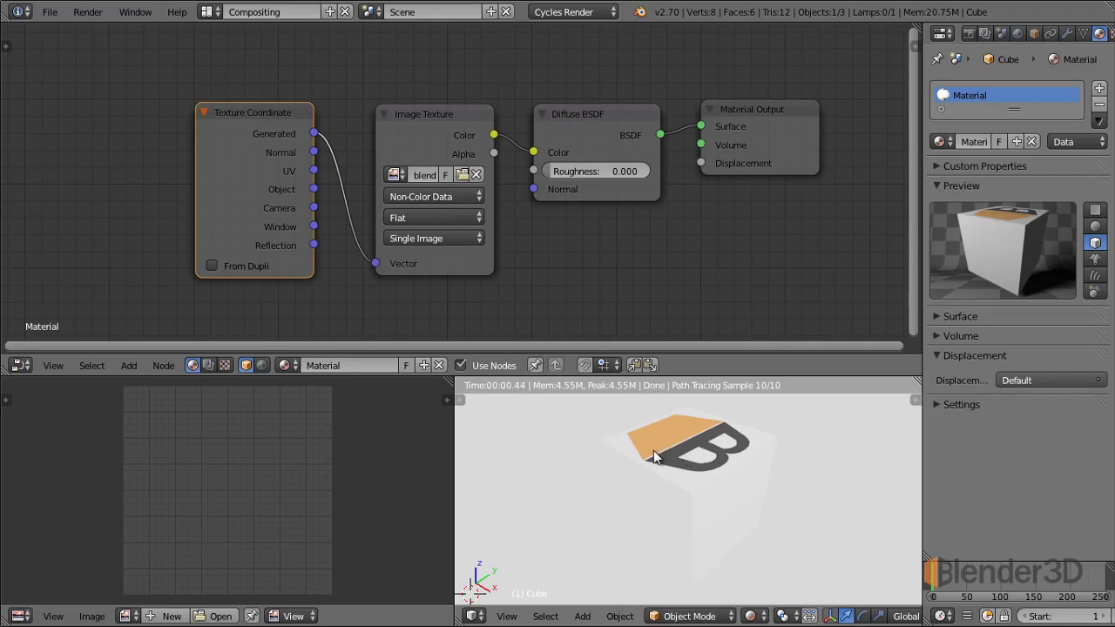
left_click(448, 195)
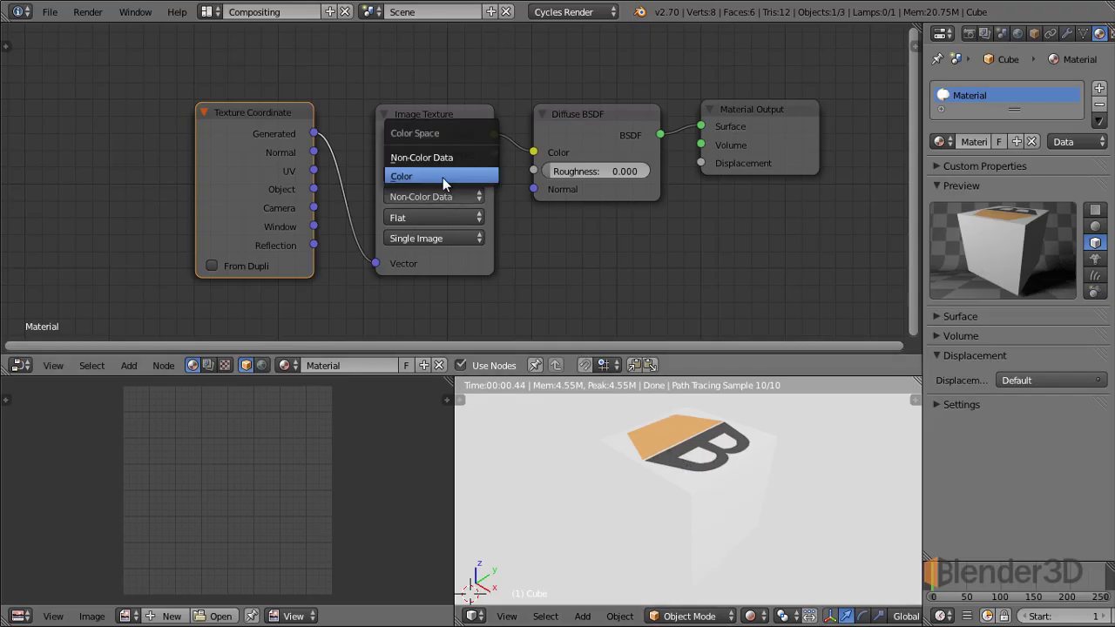
left_click(442, 178)
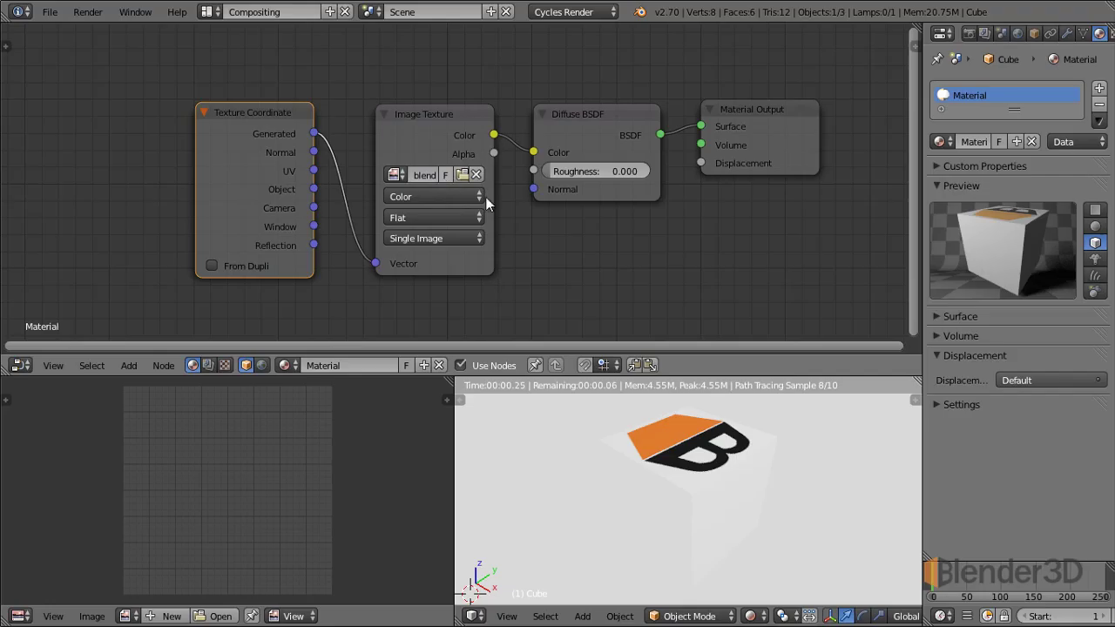
left_click(446, 216)
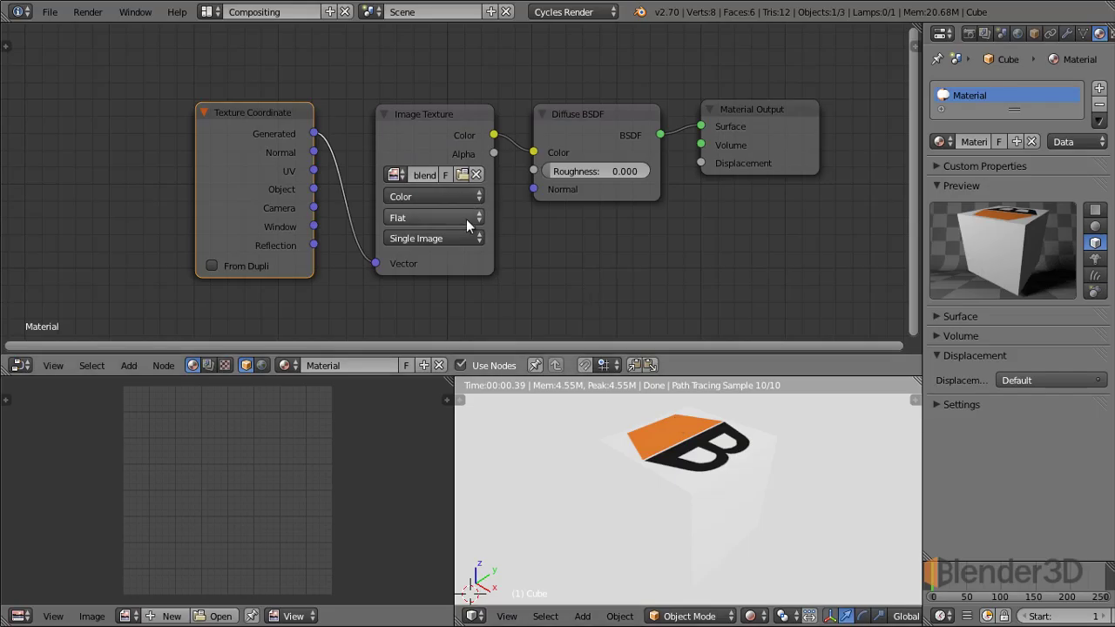
Step: Set the Image Texture projection to Box and move the Texture Coordinate node far left
left_click(466, 219)
left_click(448, 177)
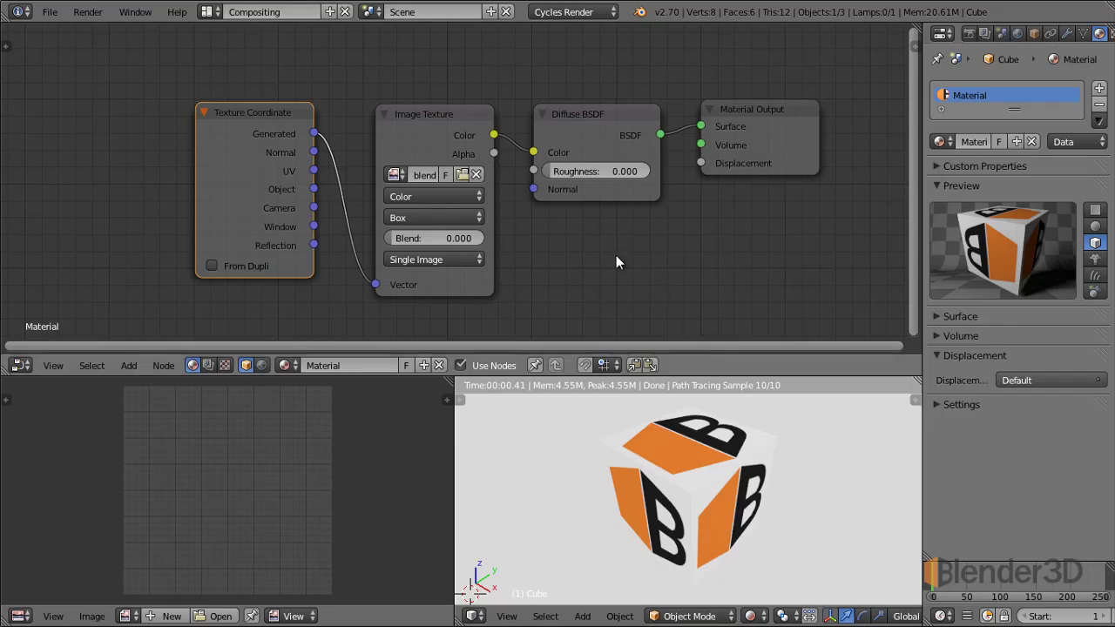
scroll(616, 255, "down", 2)
mouse_move(570, 256)
middle_mouse_down()
mouse_move(687, 249)
mouse_move(693, 239)
middle_mouse_up()
left_click_drag(409, 105, 136, 104)
Step: Add a Mapping node onto the Generated-to-Vector link between Texture Coordinate and Image Texture
key("shift+a")
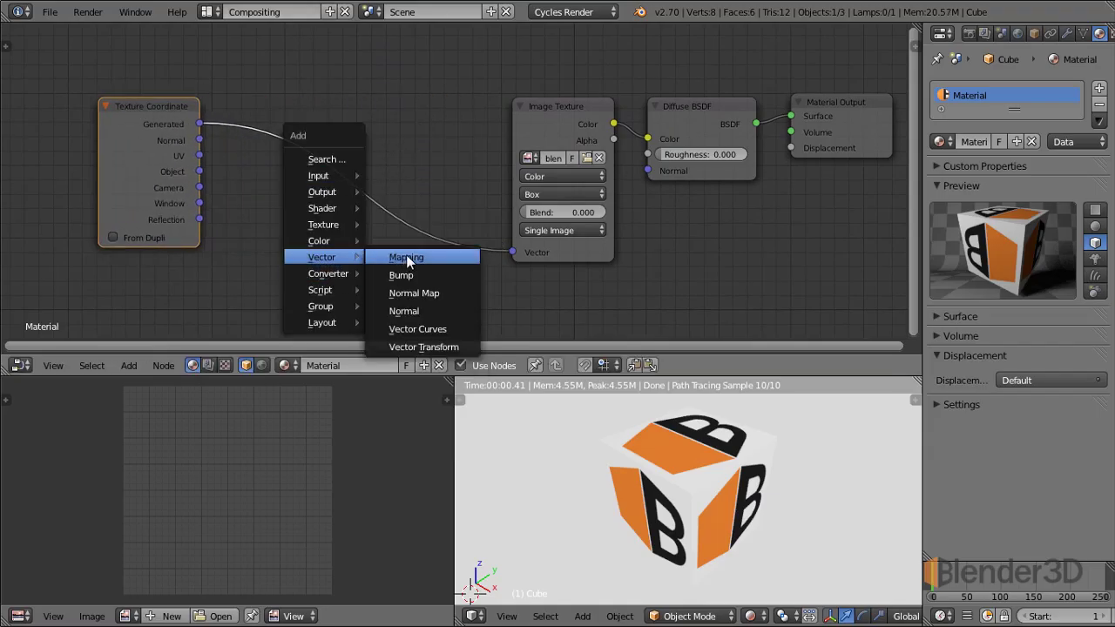
left_click(415, 257)
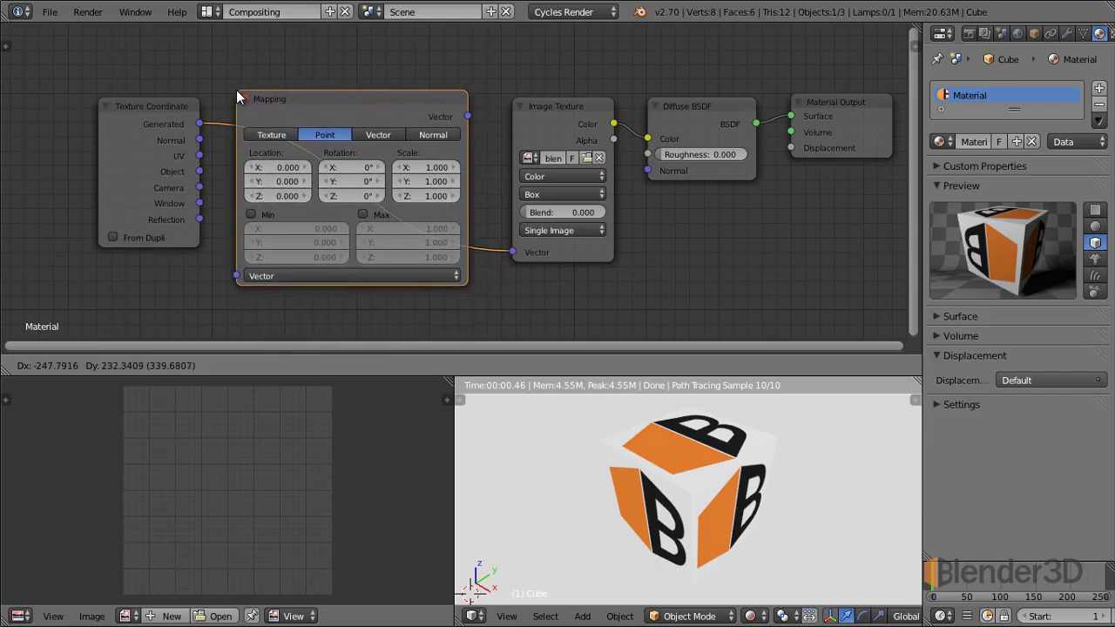
left_click(239, 84)
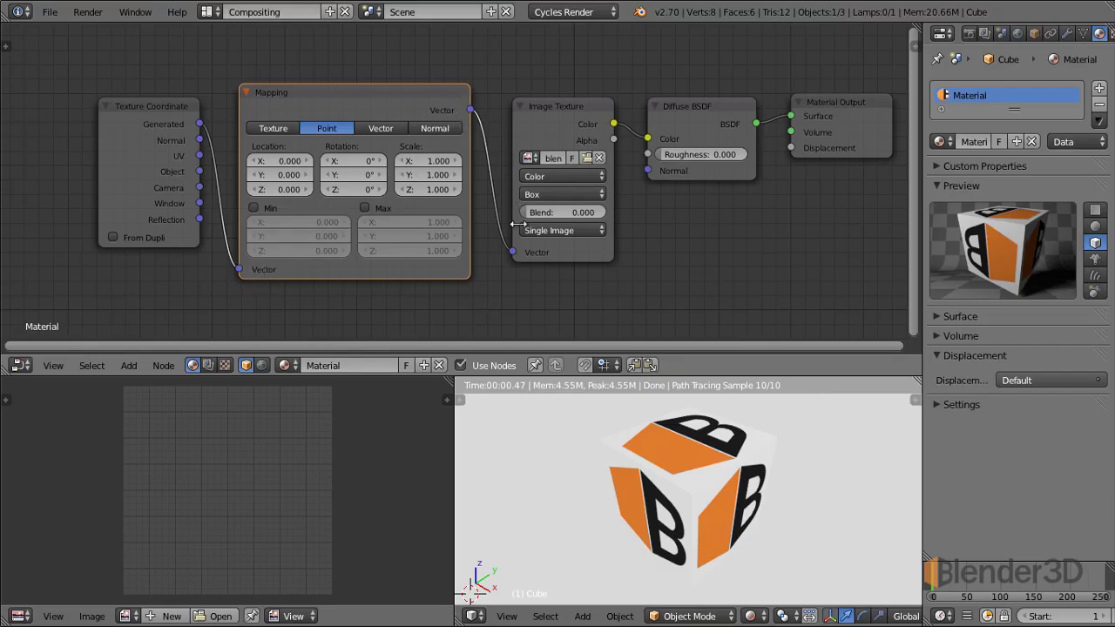
scroll(524, 273, "up", 2)
middle_click_drag(523, 272, 532, 245)
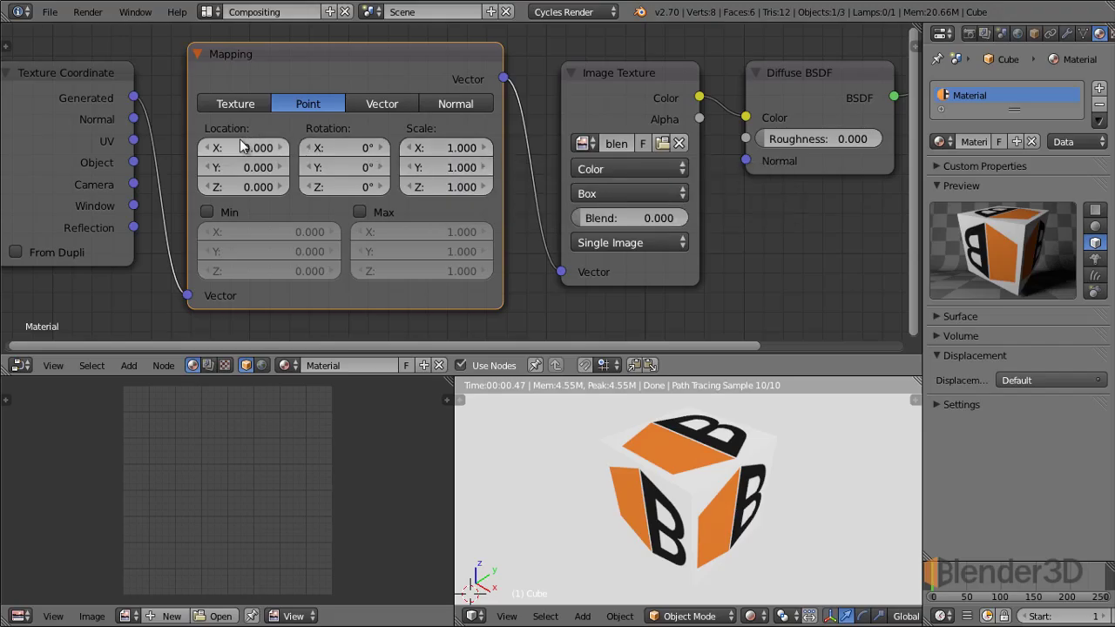
left_click_drag(244, 146, 253, 150)
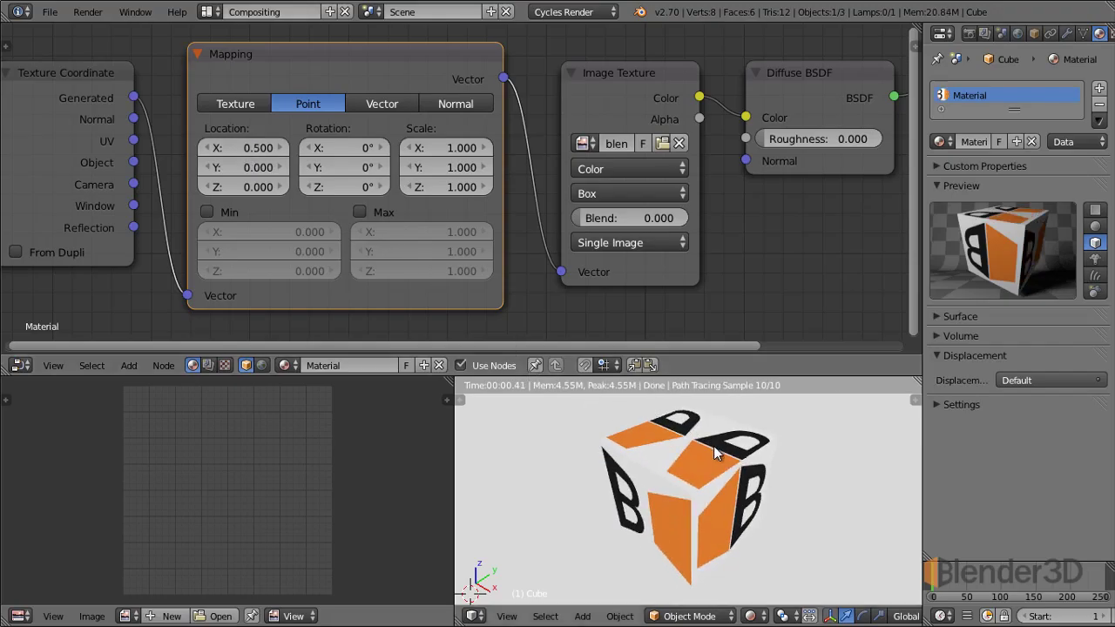
left_click(258, 148)
type("0")
key("Return")
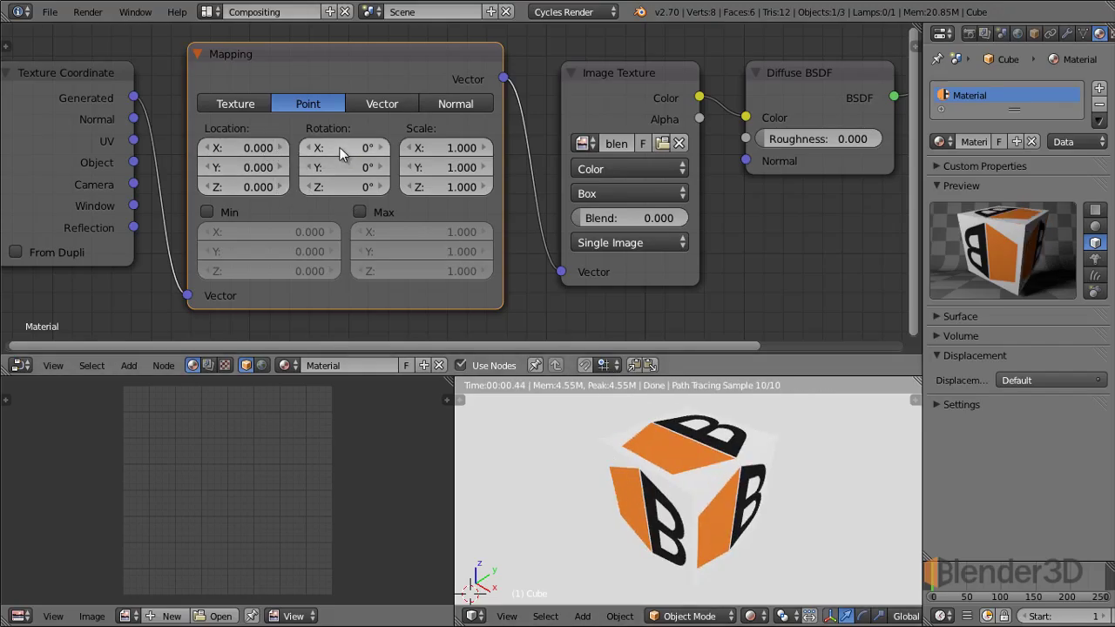
mouse_move(332, 148)
left_mouse_down()
mouse_move(355, 146)
mouse_move(345, 147)
mouse_move(351, 169)
mouse_move(334, 167)
left_mouse_up()
left_click(339, 148)
type("0")
key("Return")
left_click(342, 168)
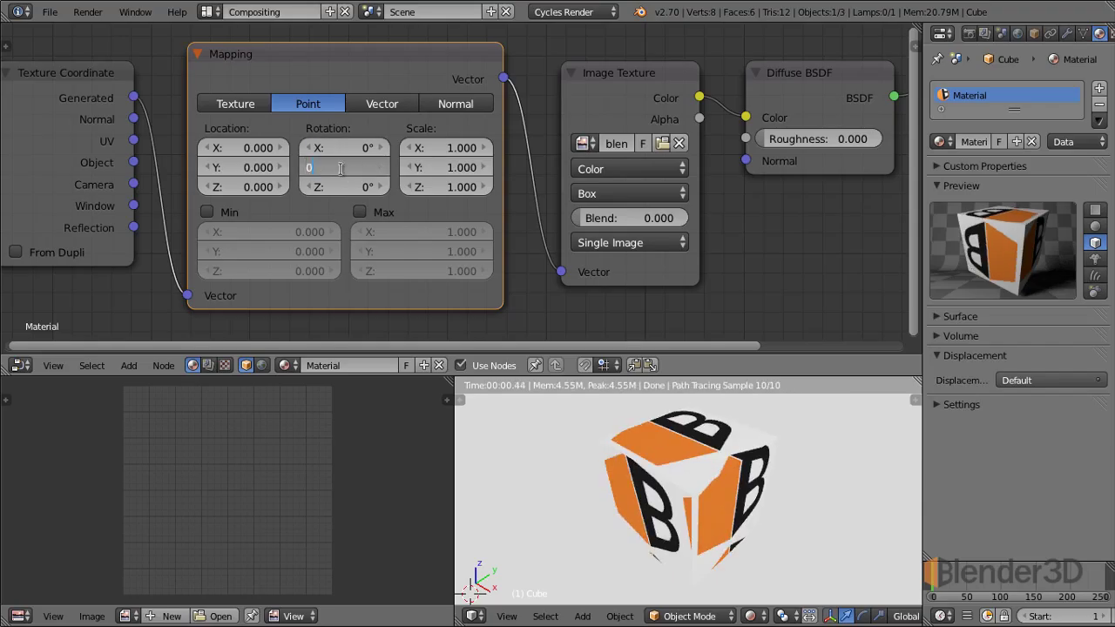
type("0")
key("Return")
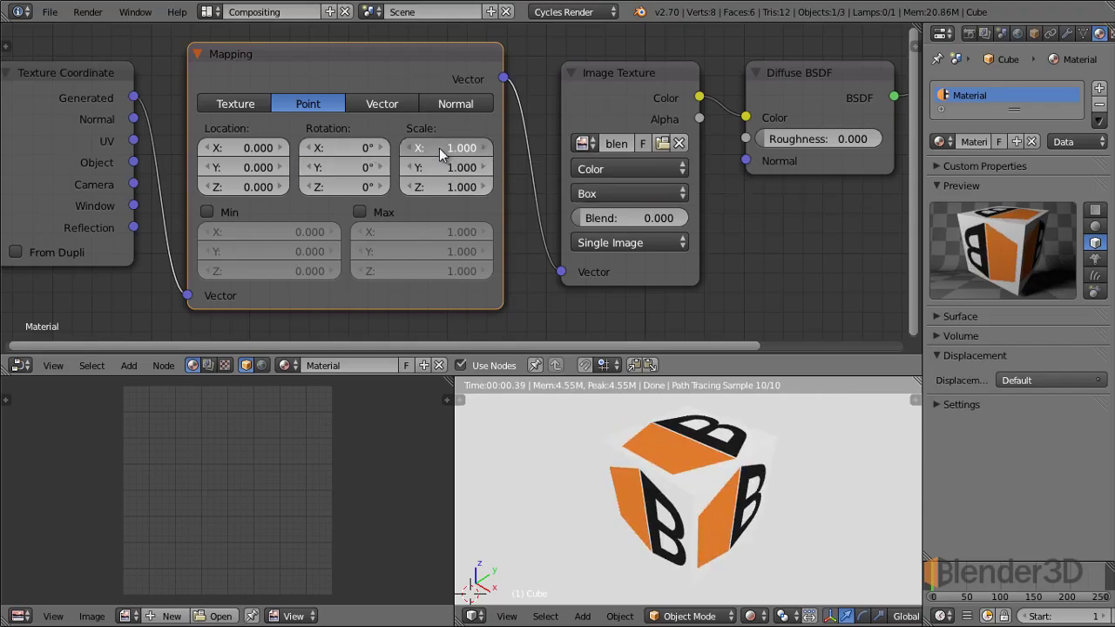
Step: Set the Mapping node's Scale X, Y and Z to 3.000 each
left_click_drag(443, 148, 458, 150)
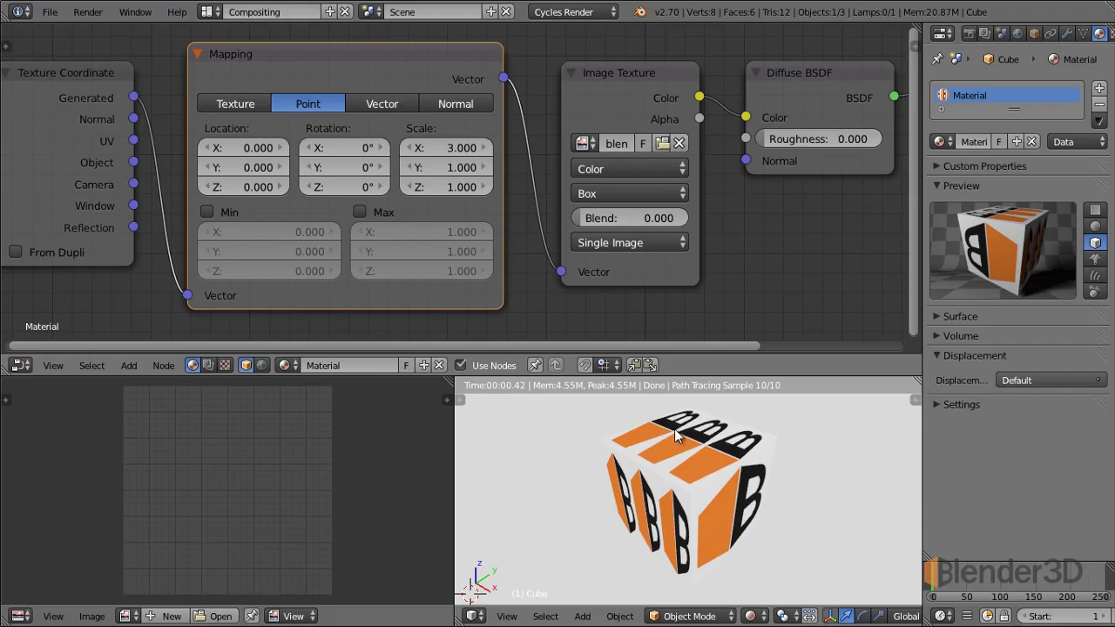
left_click_drag(434, 165, 447, 165)
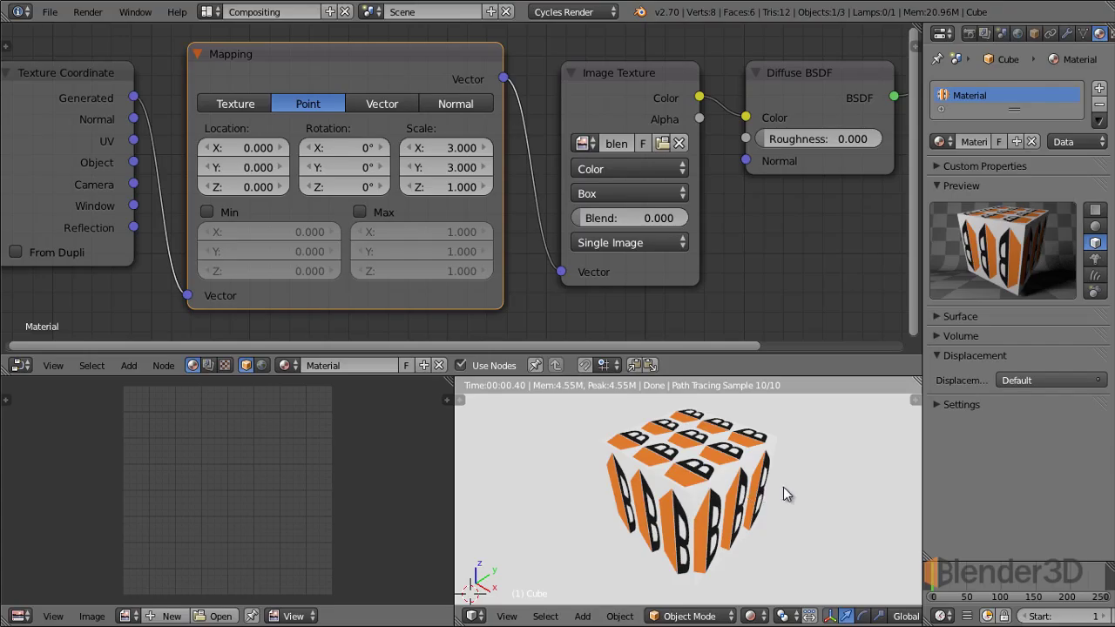
left_click_drag(434, 183, 455, 189)
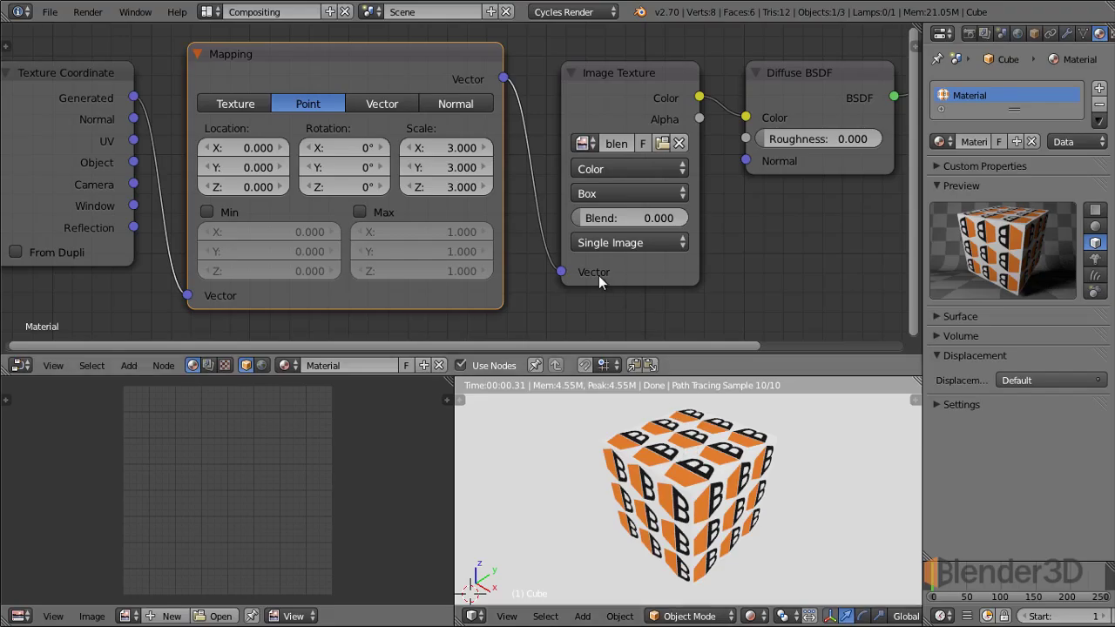
scroll(556, 286, "down", 2)
middle_click_drag(659, 276, 631, 273)
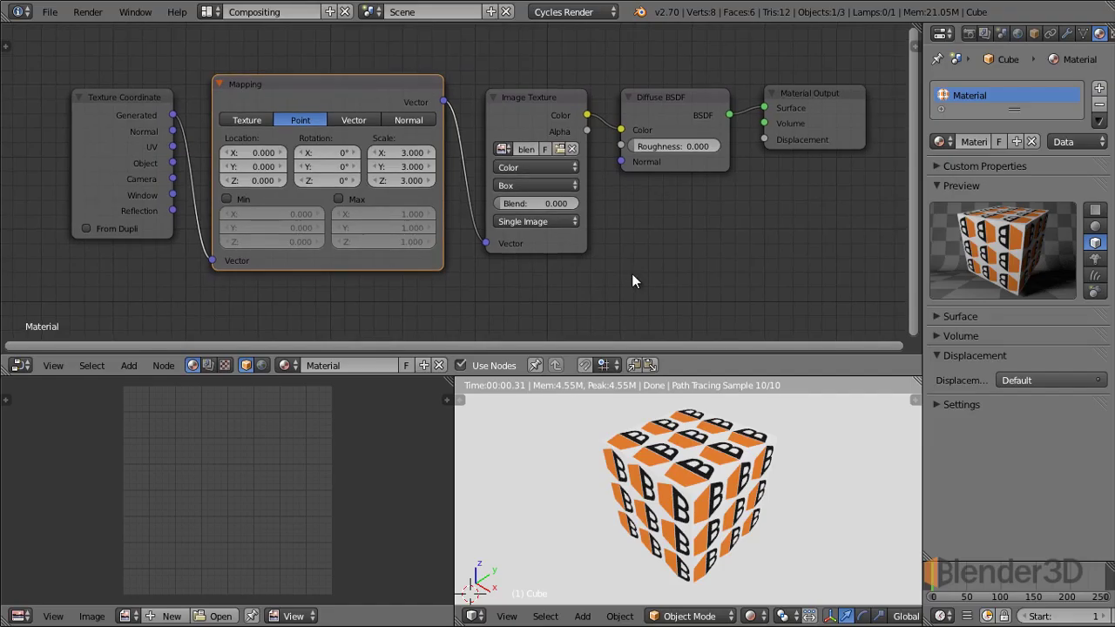